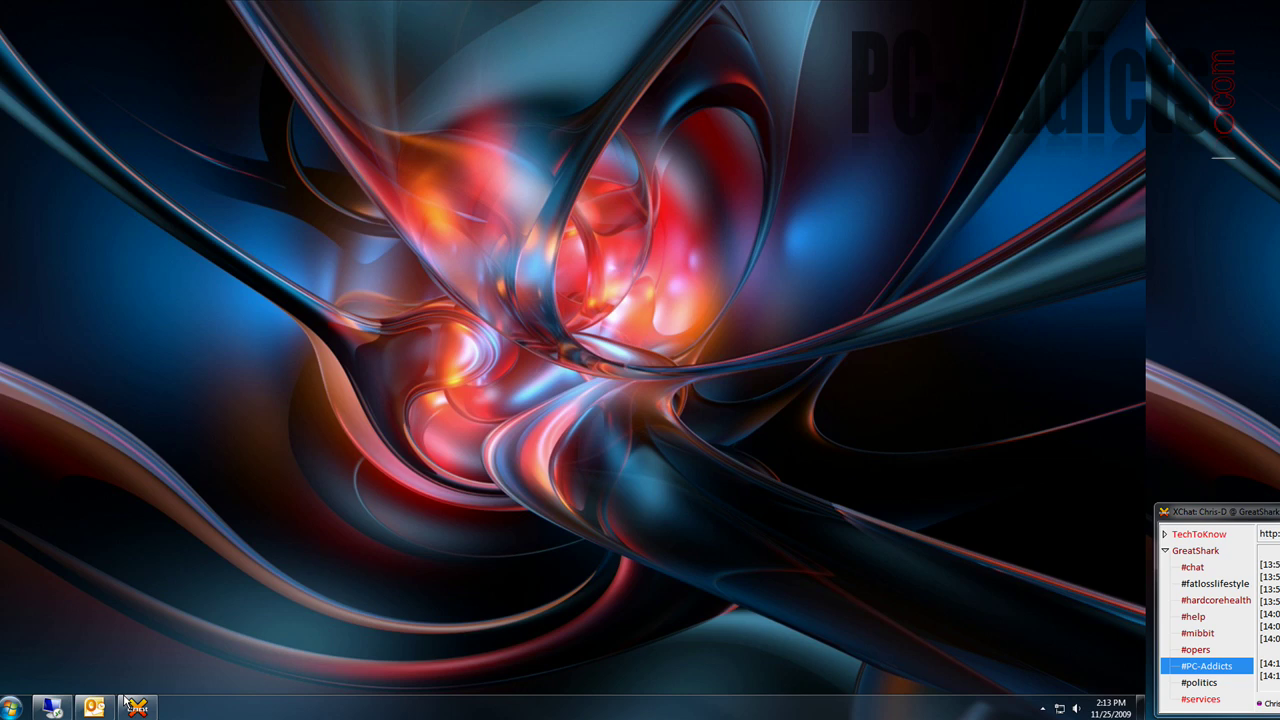
pyautogui.press('super')
pyautogui.click(40, 281)
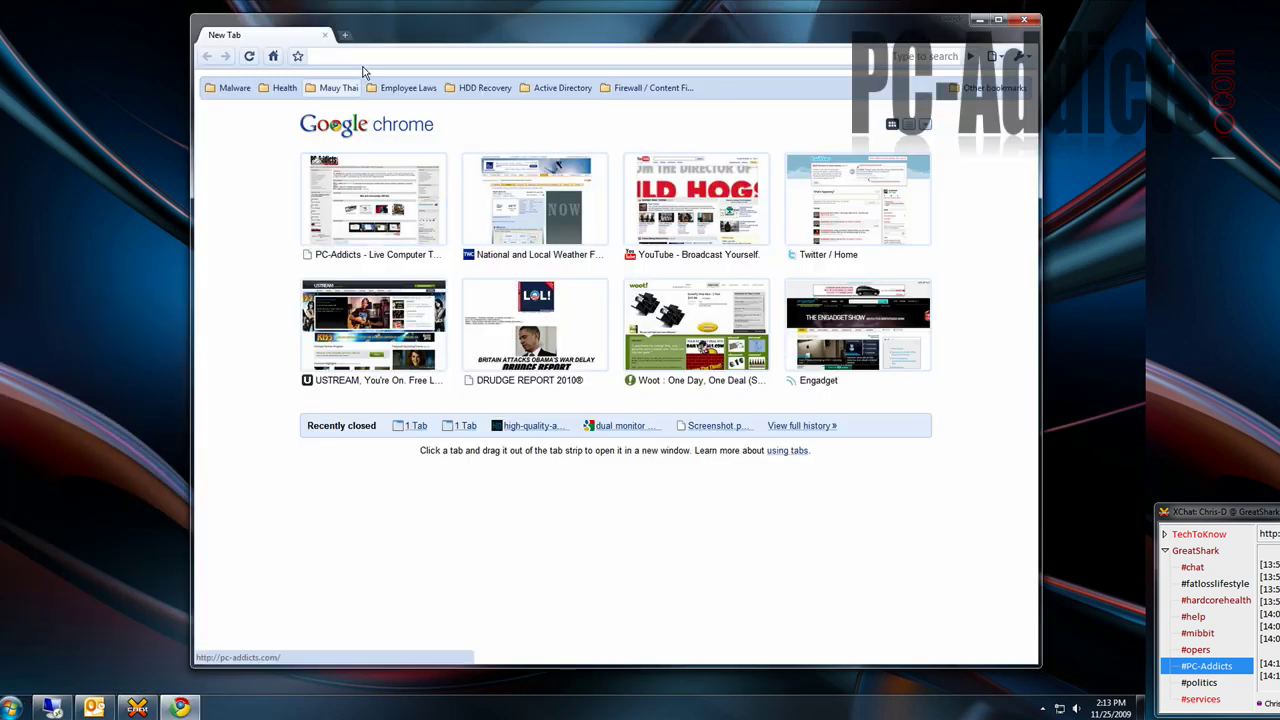
pyautogui.write('untangle.com/')
pyautogui.press('Return')
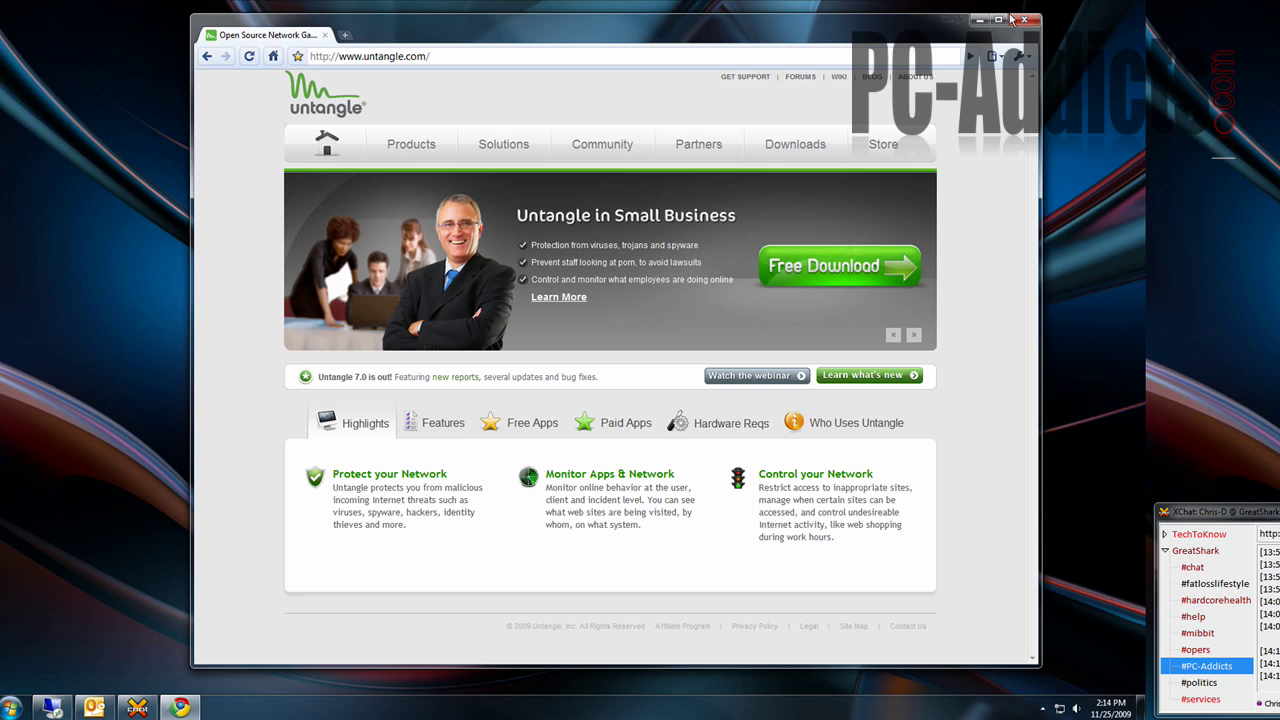
# - Load IPCop at ipcop:445 past the certificate warning, then shrink and reposition the Chrome window
pyautogui.click(386, 53)
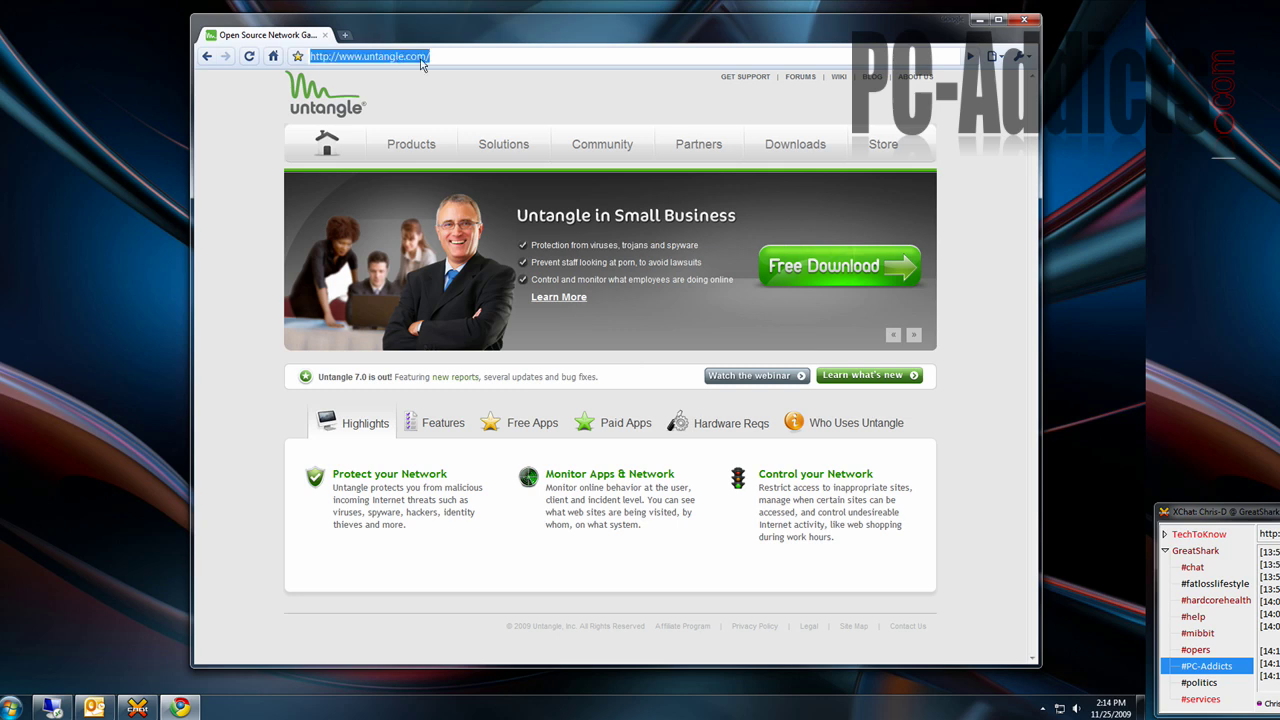
pyautogui.write('ipcop')
pyautogui.press('Return')
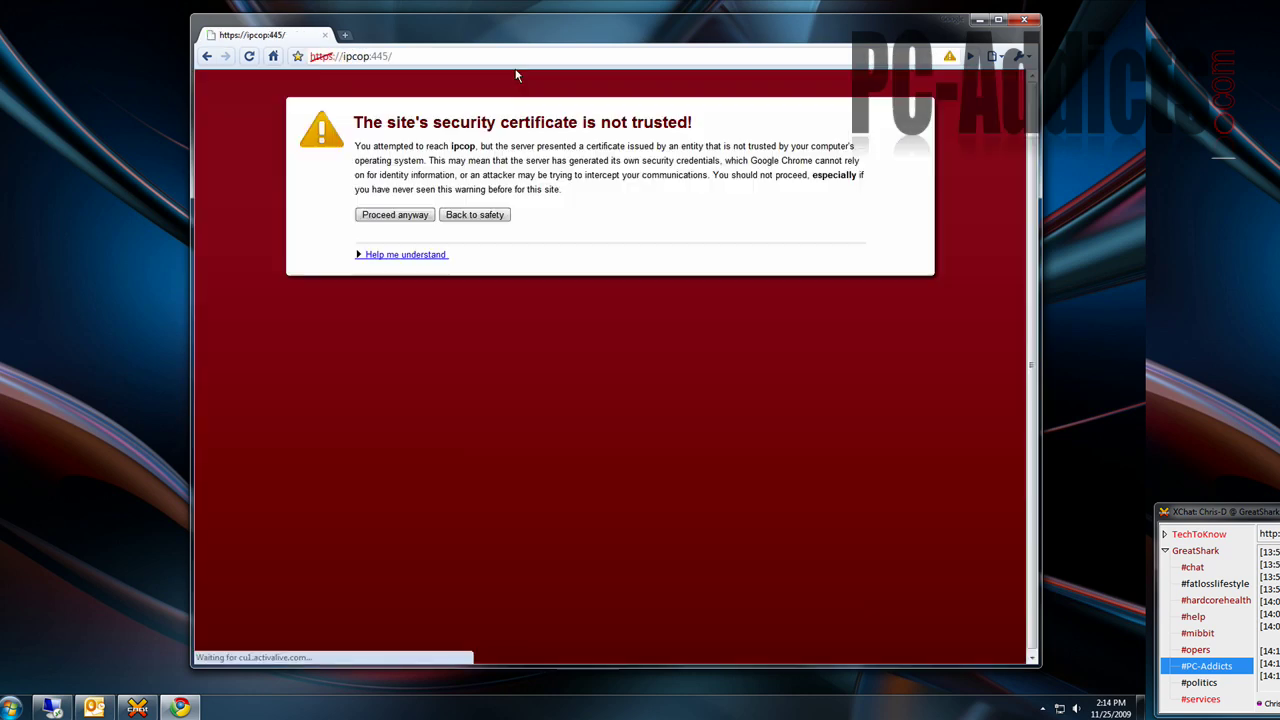
pyautogui.click(390, 56)
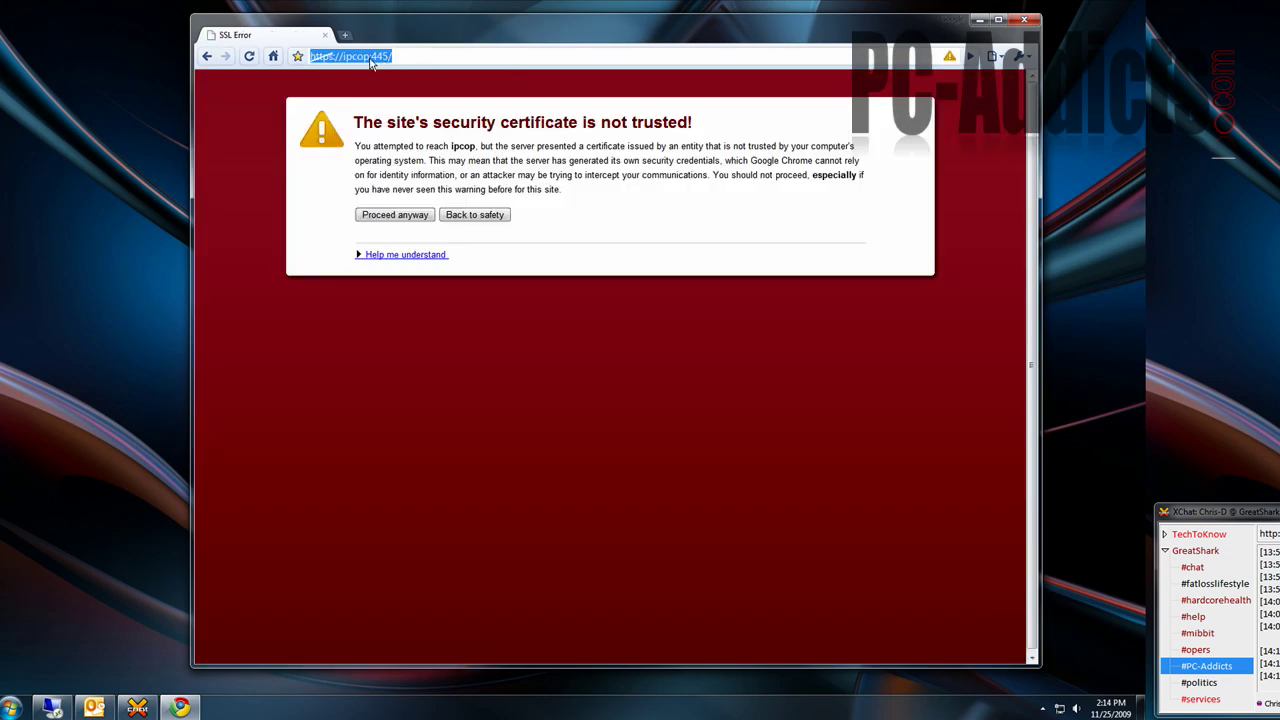
pyautogui.click(372, 56)
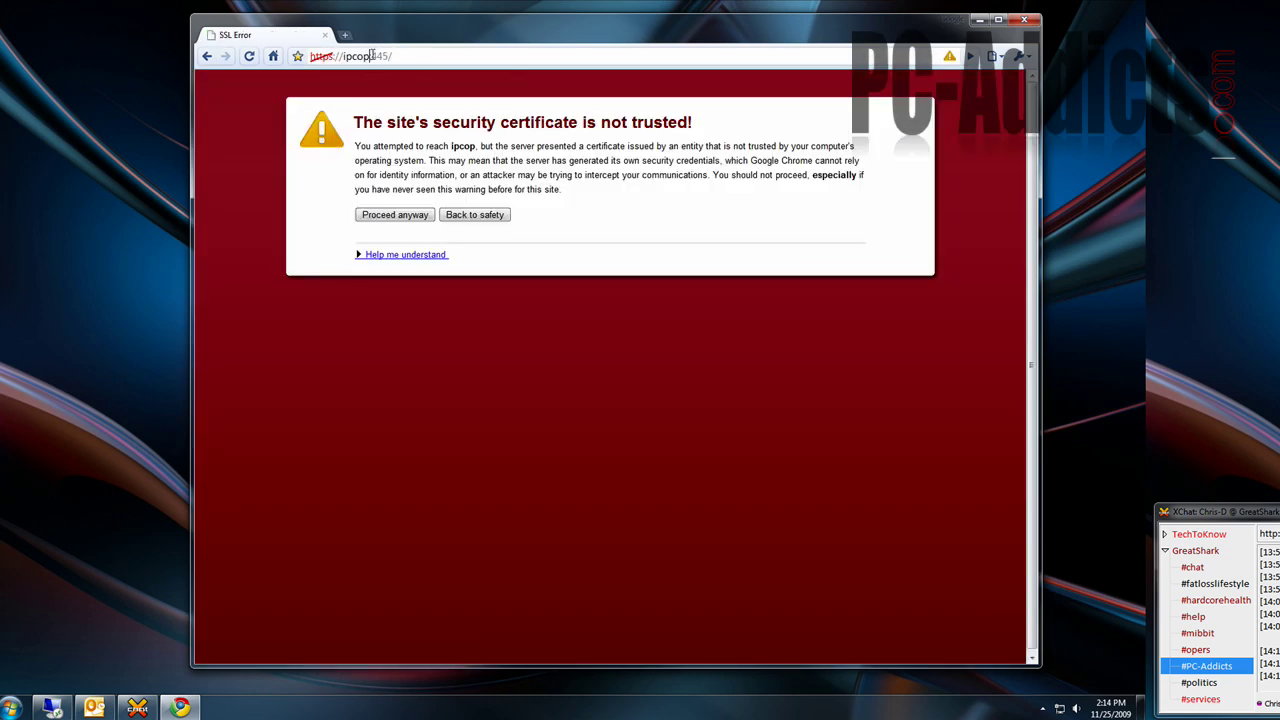
pyautogui.click(403, 216)
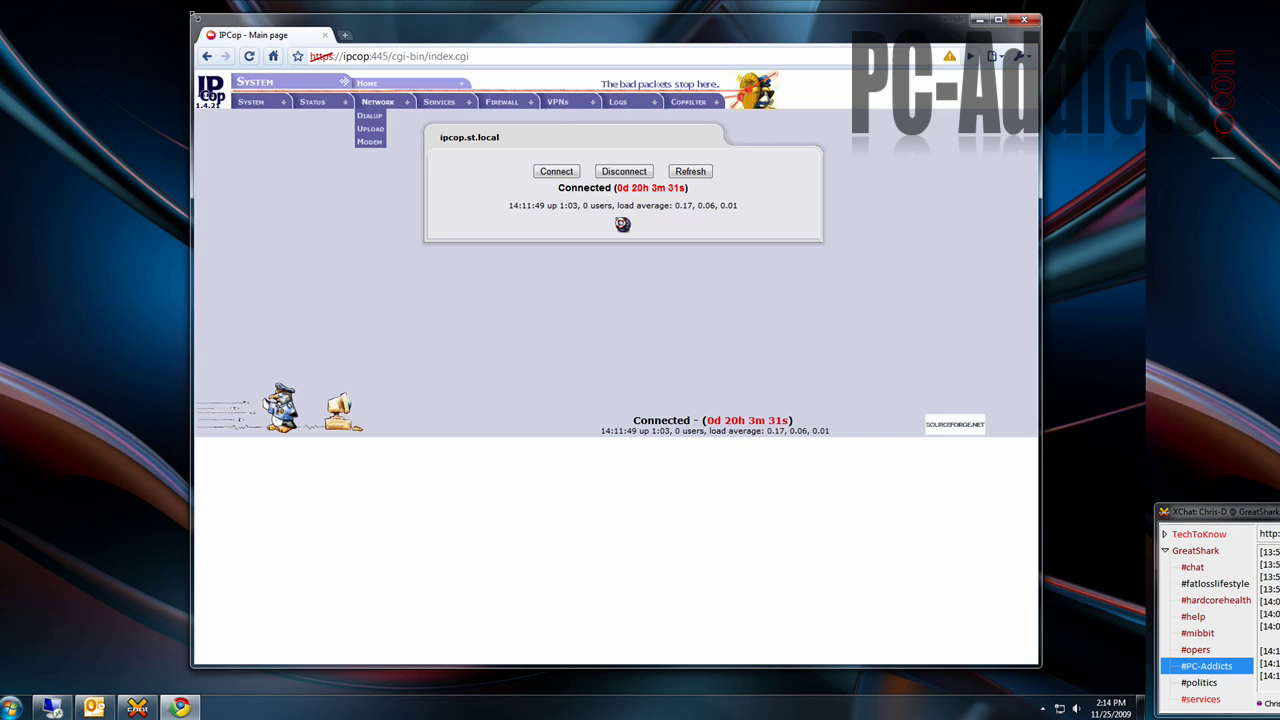
pyautogui.moveTo(192, 14); pyautogui.dragTo(268, 99)
pyautogui.moveTo(505, 120); pyautogui.dragTo(388, 146)
# - Open Status > System Status and sign in with the administrator user name and password
pyautogui.moveTo(453, 279)
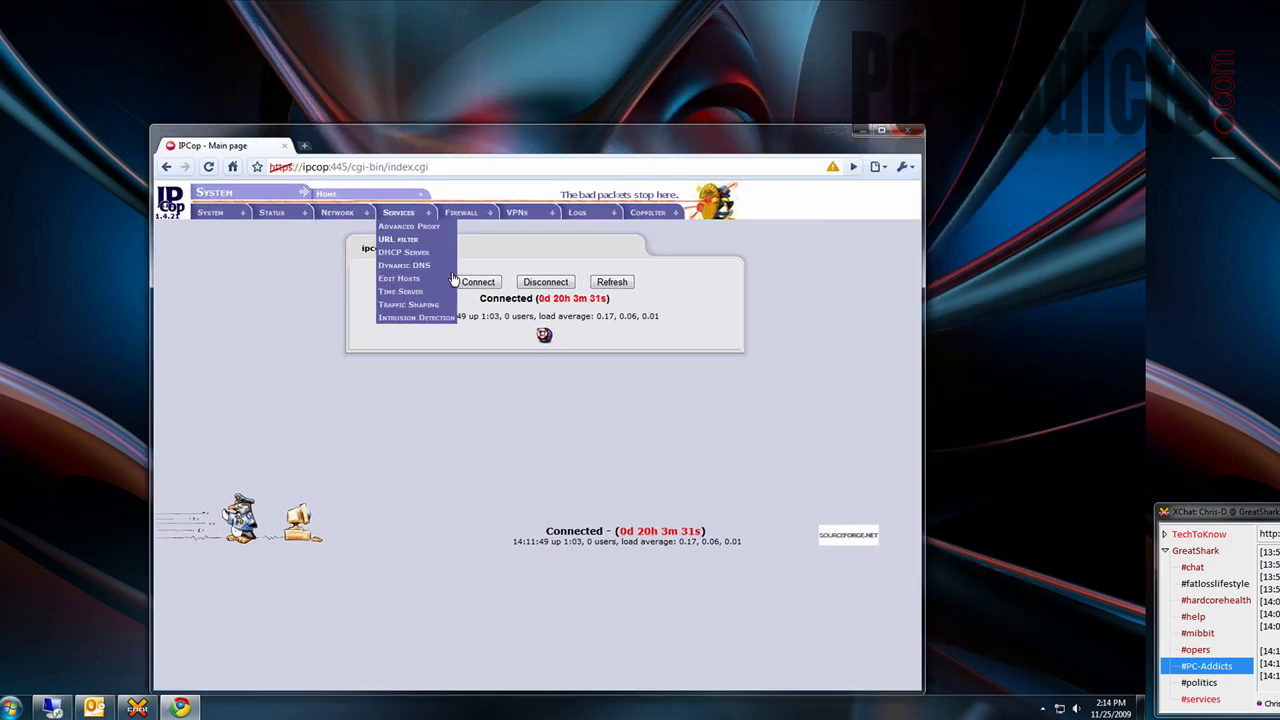
pyautogui.click(280, 227)
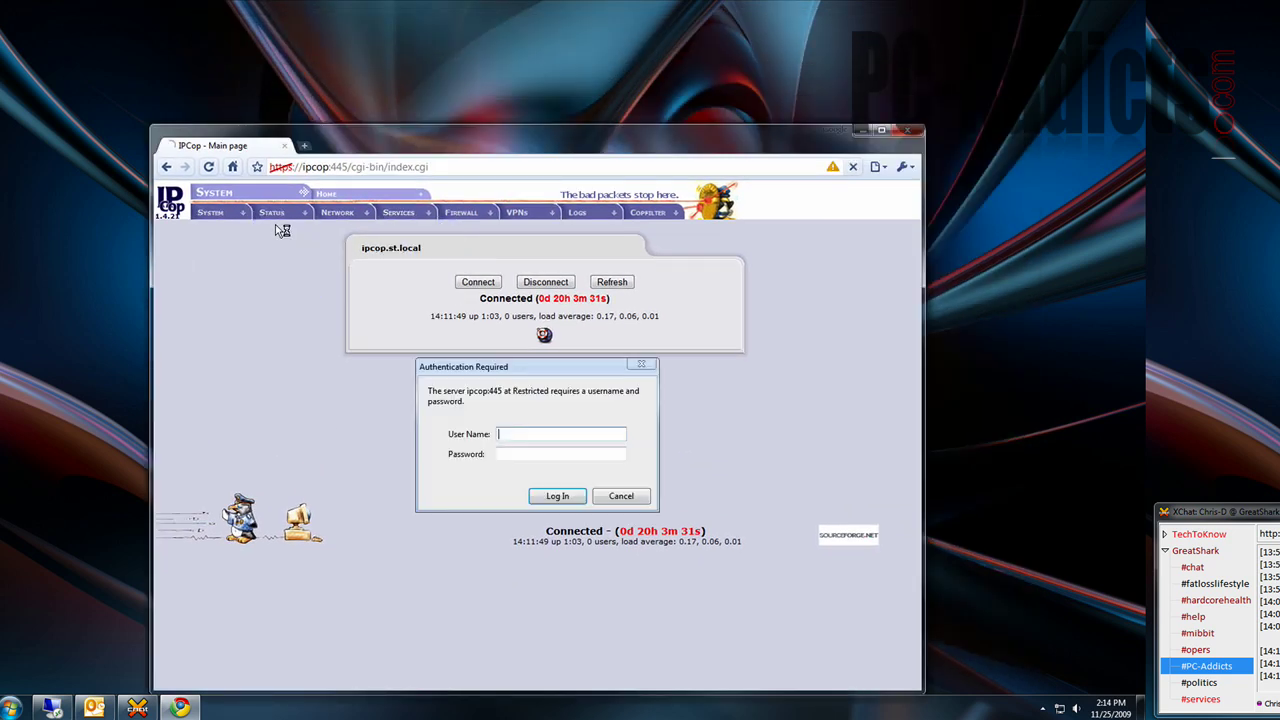
pyautogui.write('admin')
pyautogui.press('Tab')
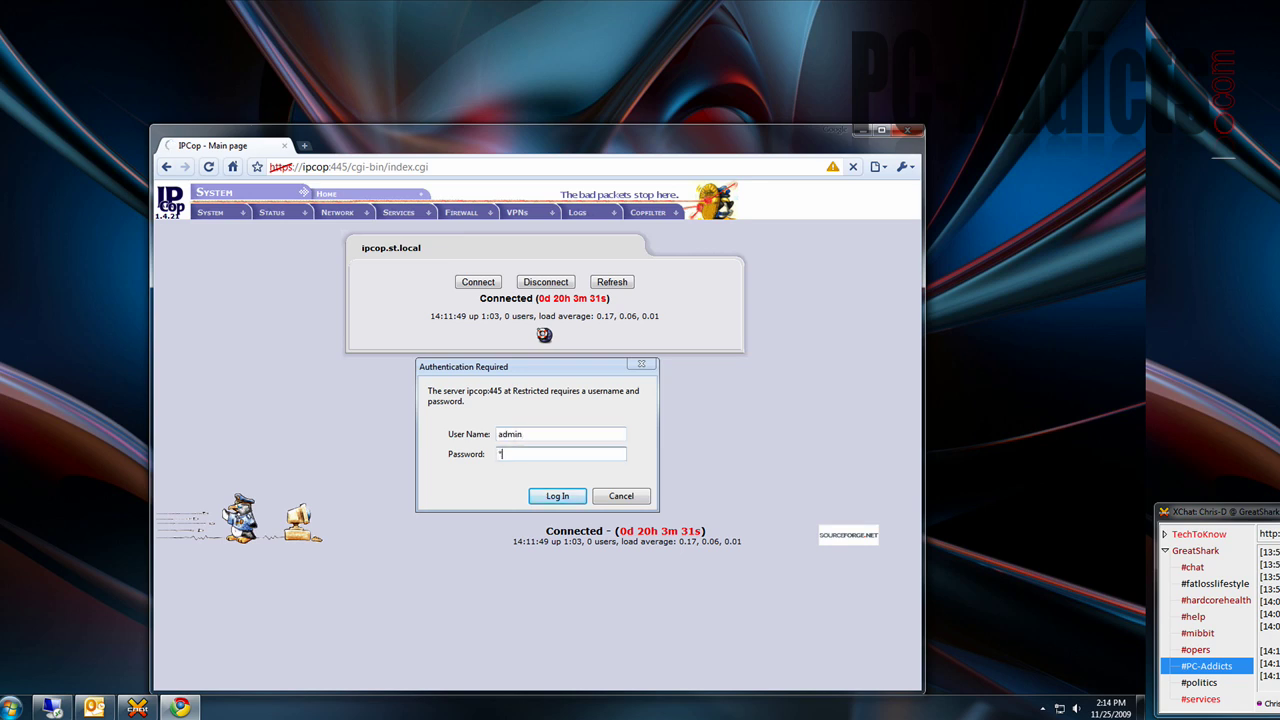
pyautogui.write('pass')
pyautogui.press('Return')
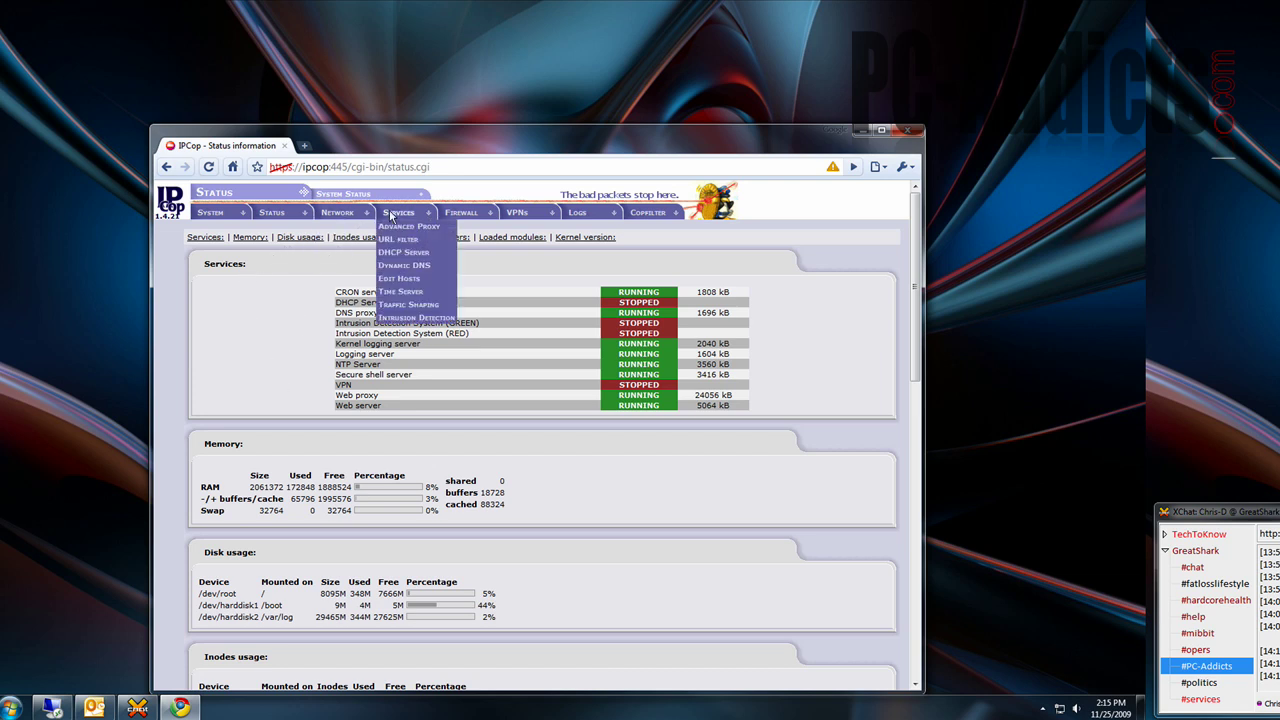
pyautogui.moveTo(519, 220)
pyautogui.moveTo(655, 220)
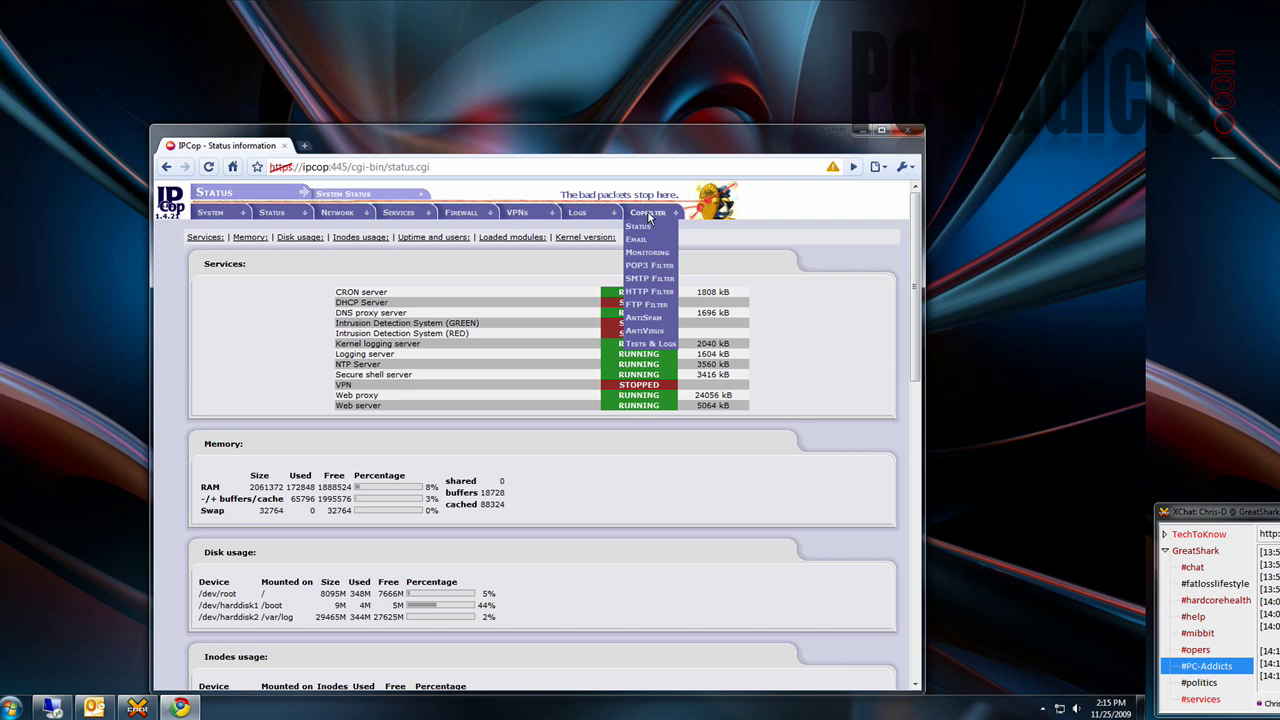
# - Open Copfilter > AntiVirus to view ClamAV status and the 4-hour signature update setting
pyautogui.click(653, 331)
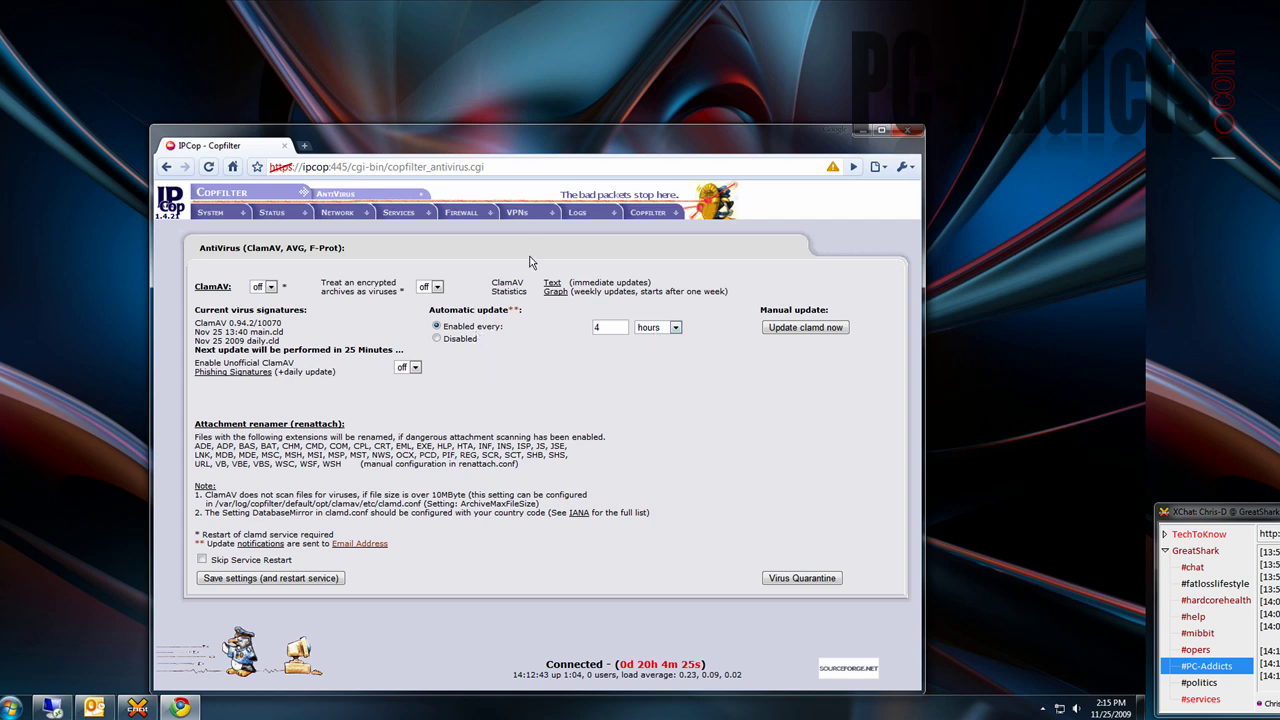
pyautogui.moveTo(588, 220)
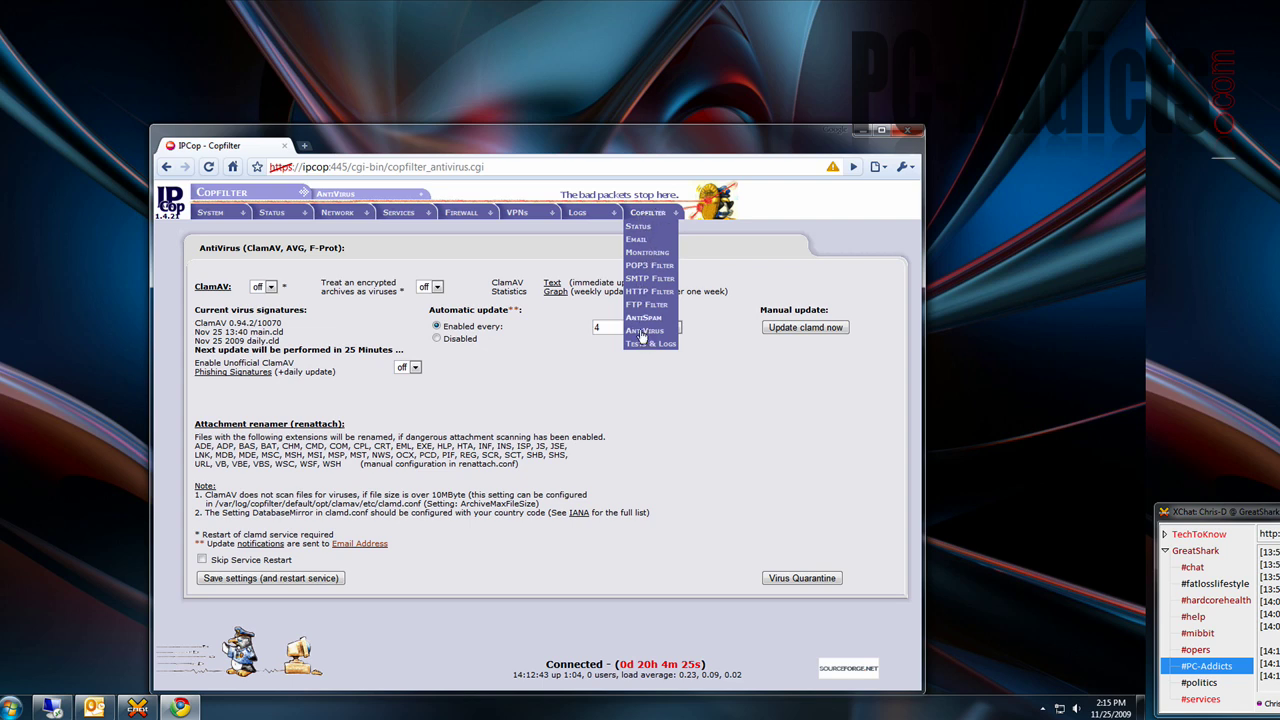
pyautogui.moveTo(395, 222)
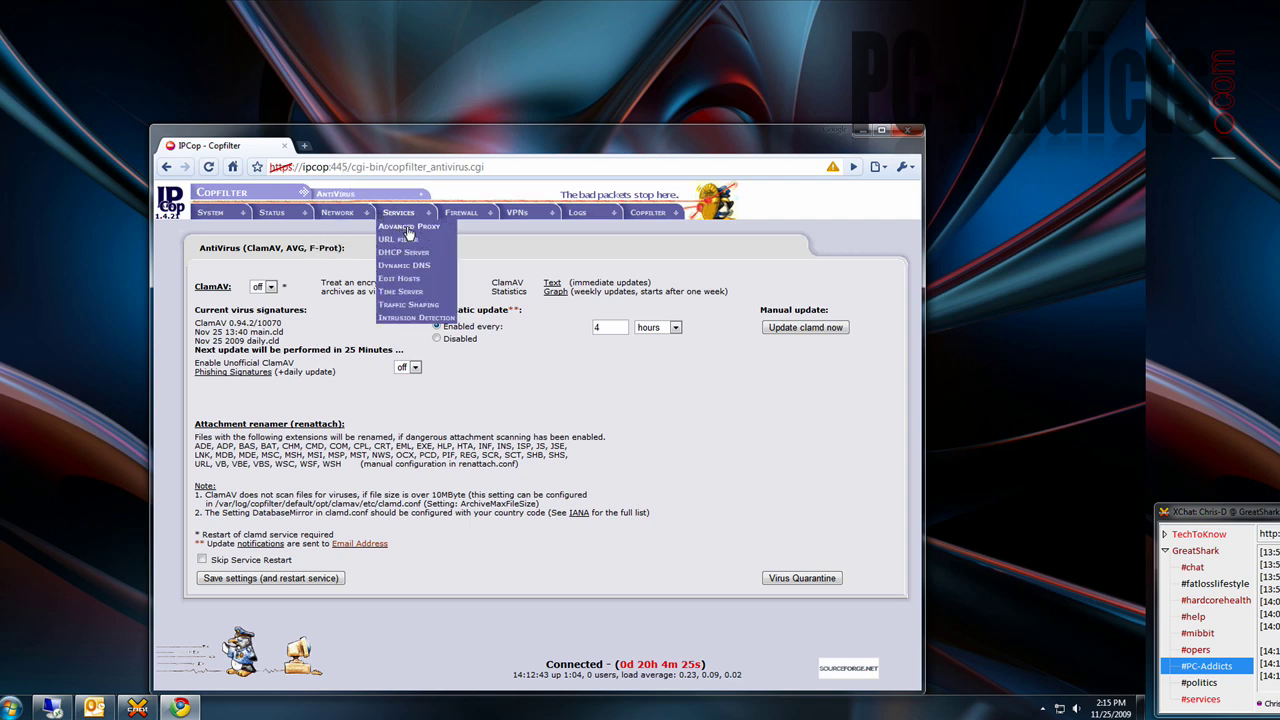
# - Open Services > Advanced Proxy and scroll through its web proxy settings
pyautogui.click(408, 228)
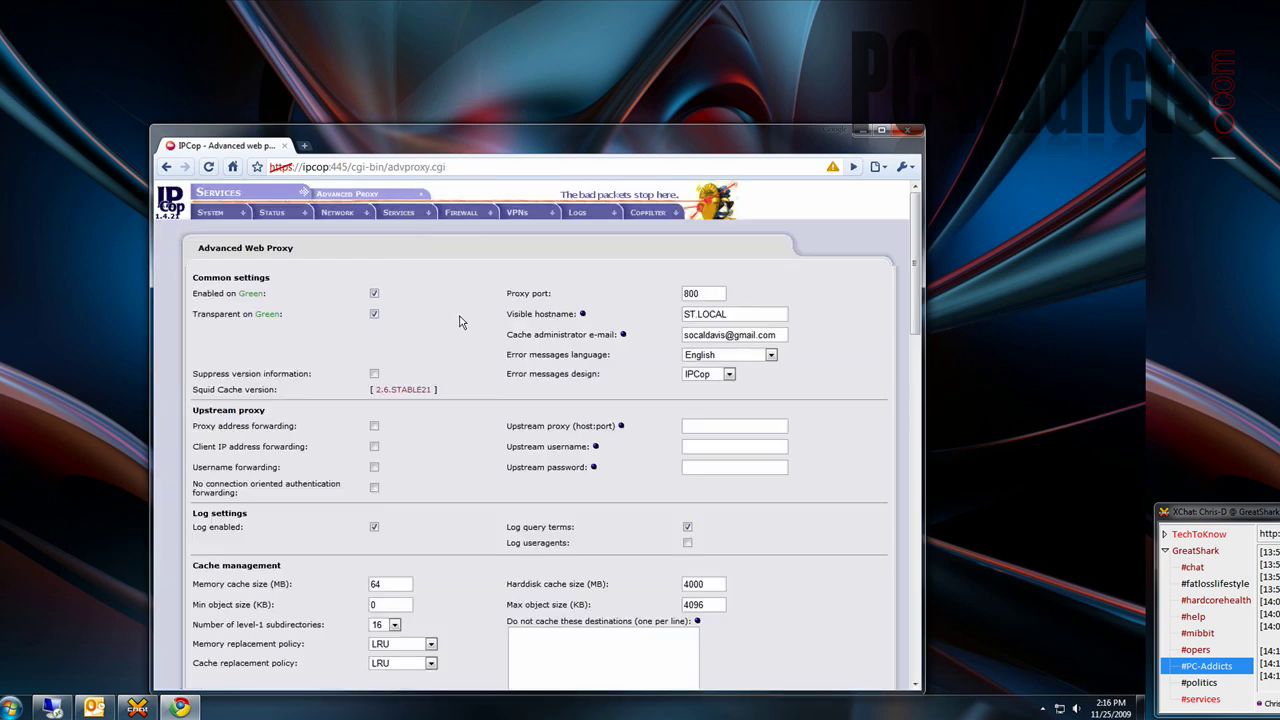
pyautogui.scroll(-3, 462, 379)
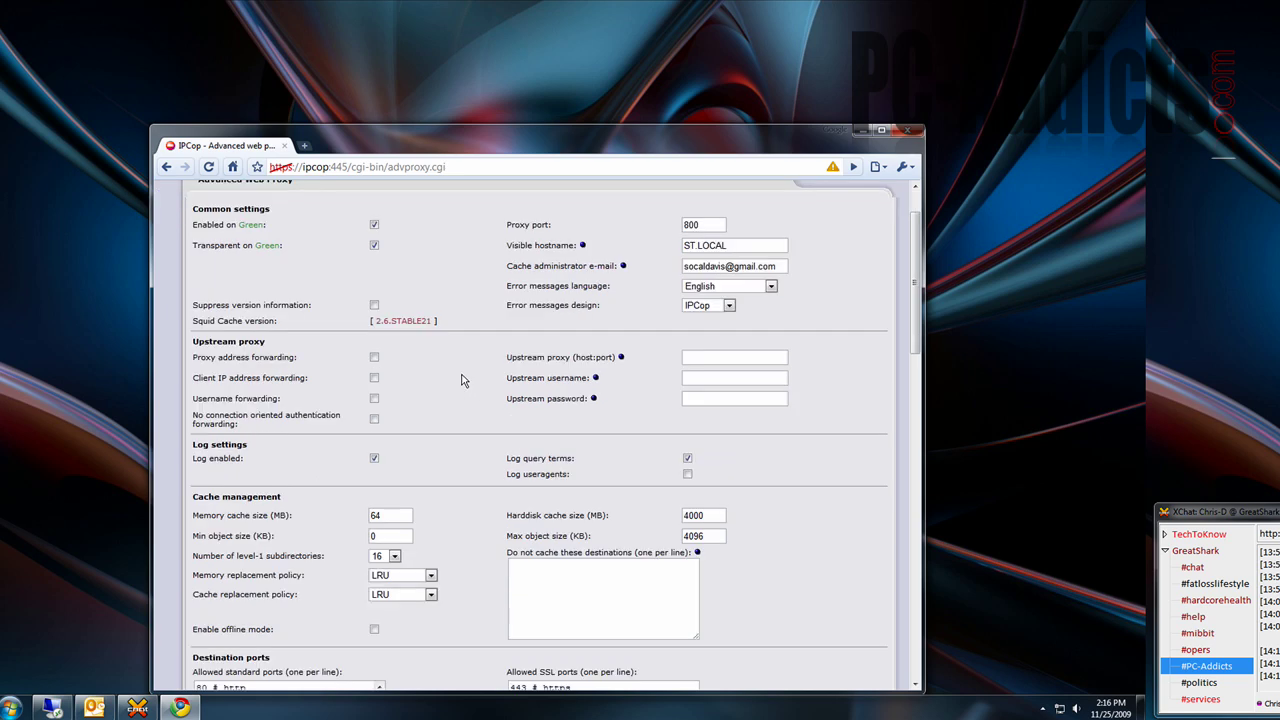
pyautogui.scroll(-6, 462, 379)
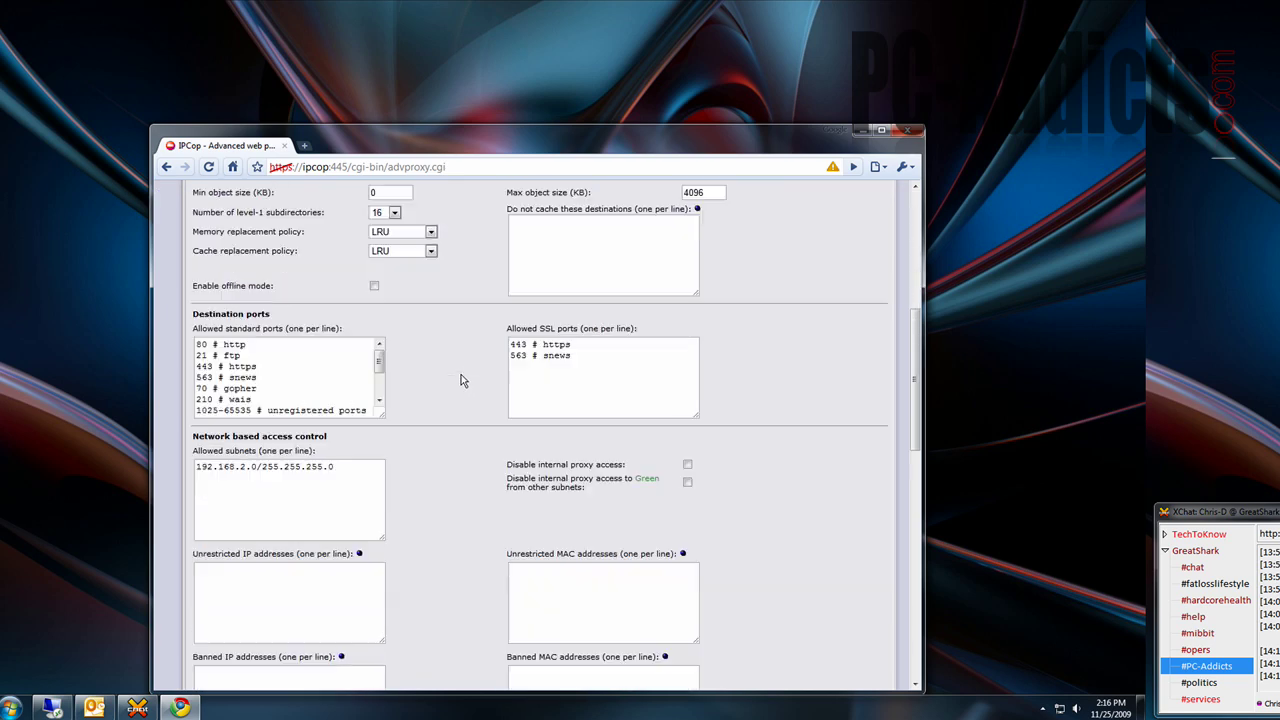
pyautogui.scroll(-5, 462, 379)
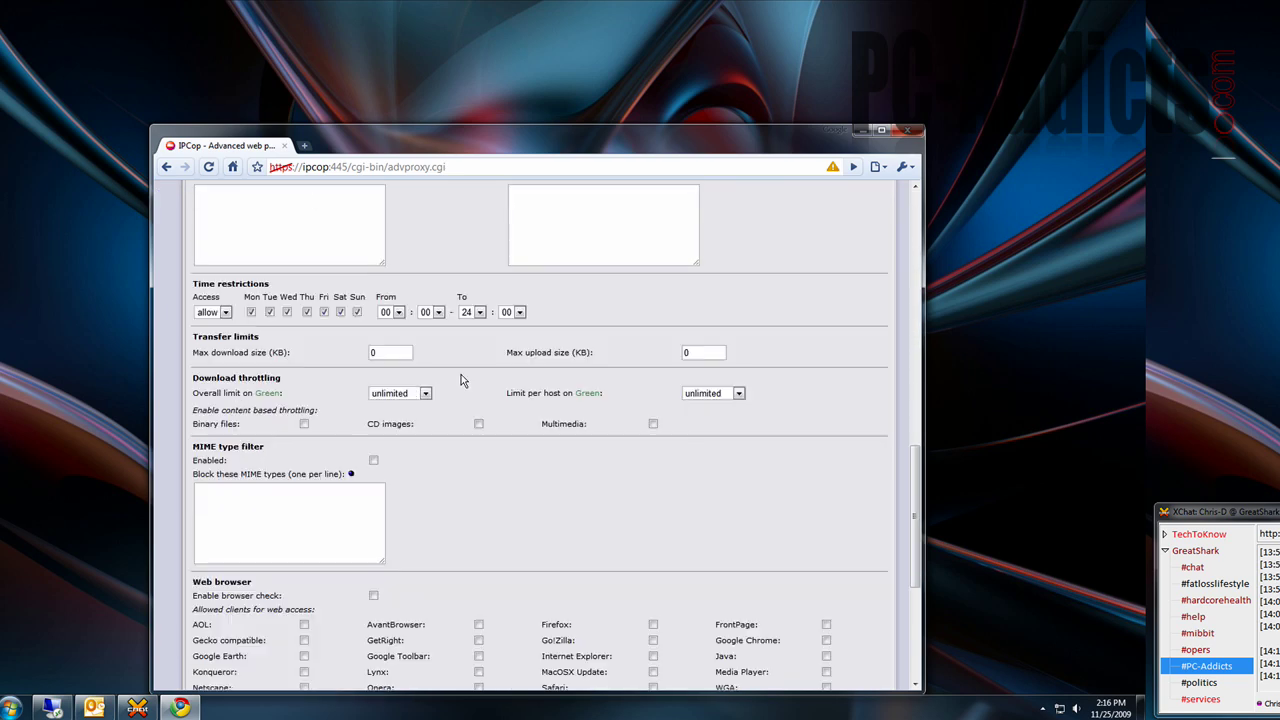
pyautogui.scroll(-2, 458, 378)
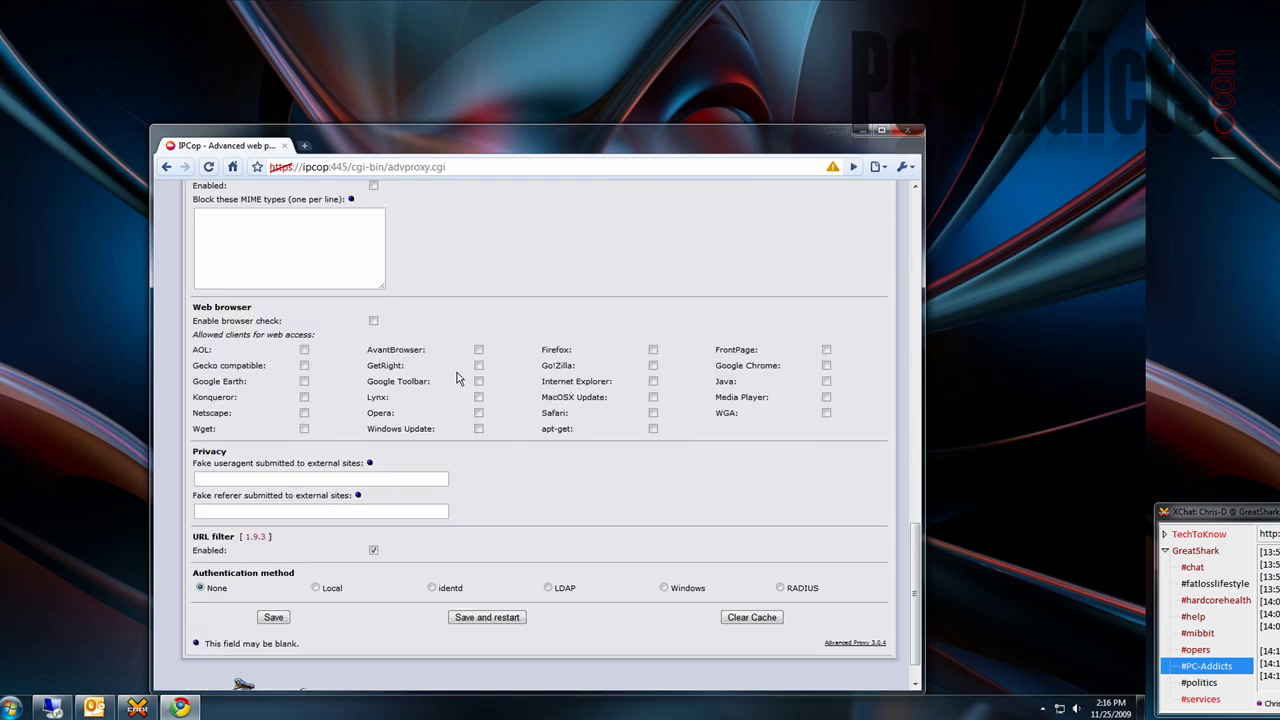
pyautogui.scroll(15, 458, 377)
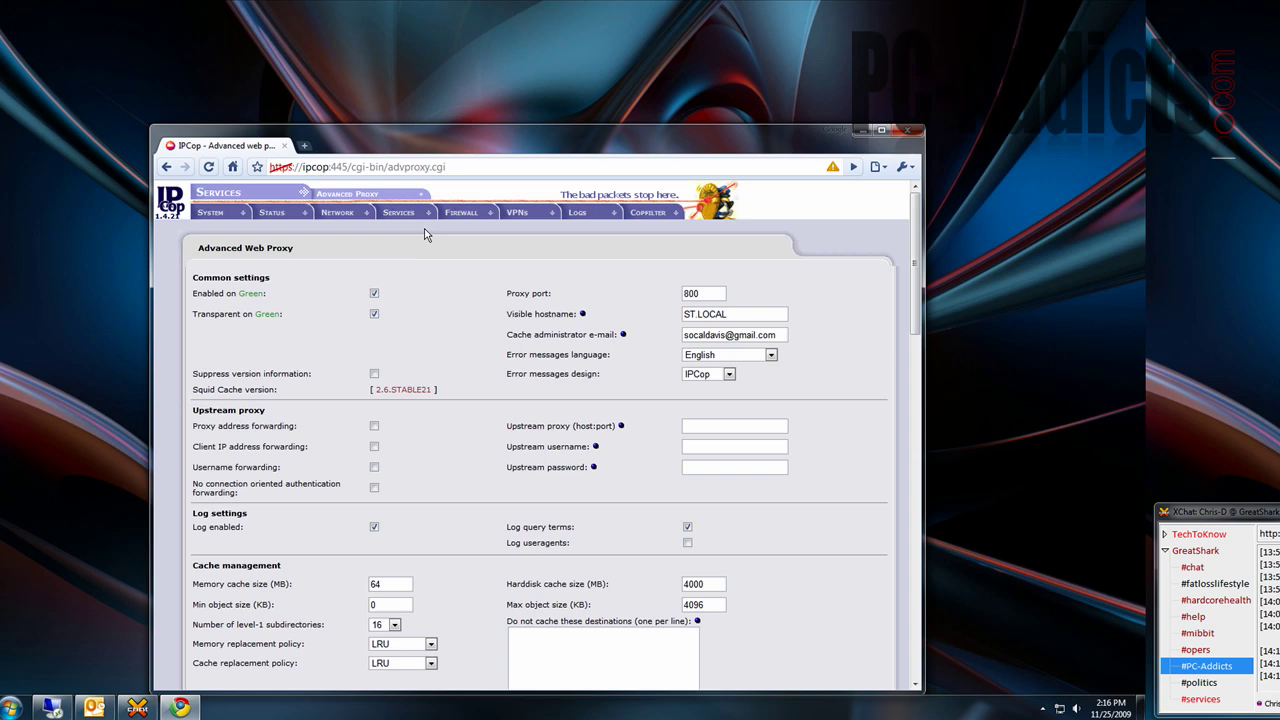
pyautogui.scroll(-10, 423, 306)
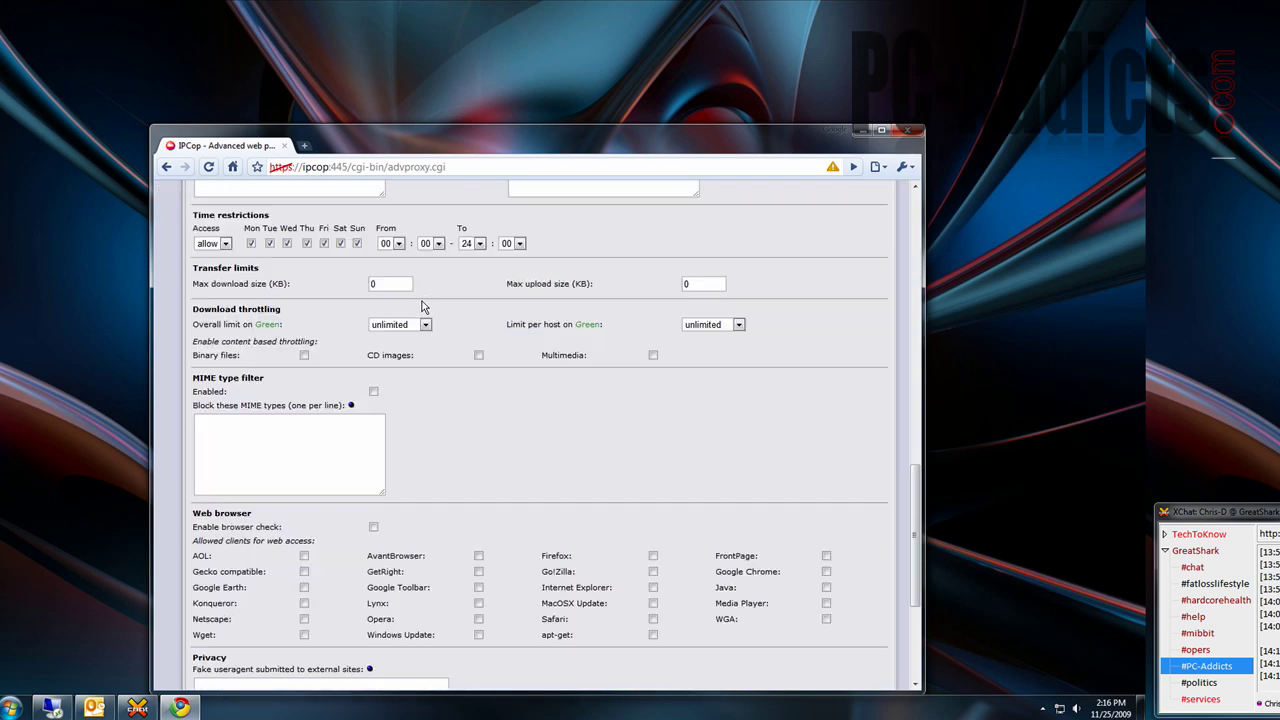
pyautogui.scroll(10, 423, 306)
pyautogui.scroll(-15, 423, 306)
pyautogui.scroll(15, 423, 306)
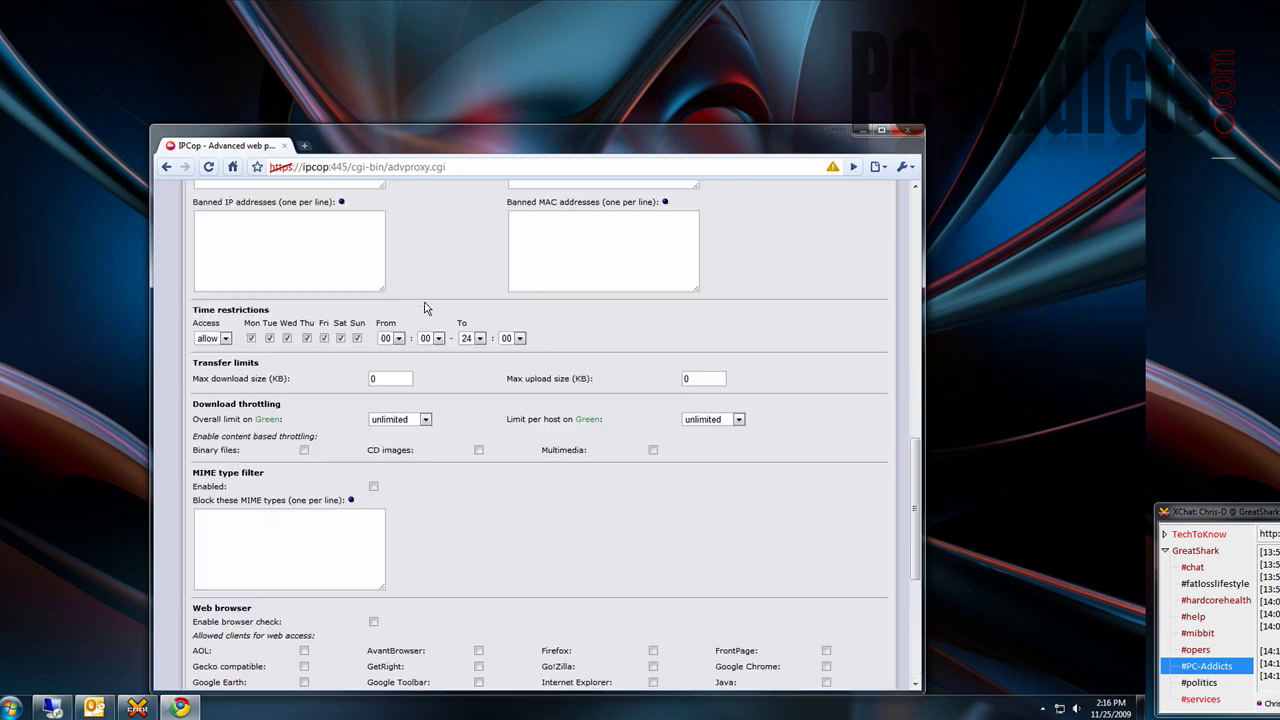
# - Open Services > URL Filter to see the blocked porn, proxy and warez categories
pyautogui.moveTo(455, 220)
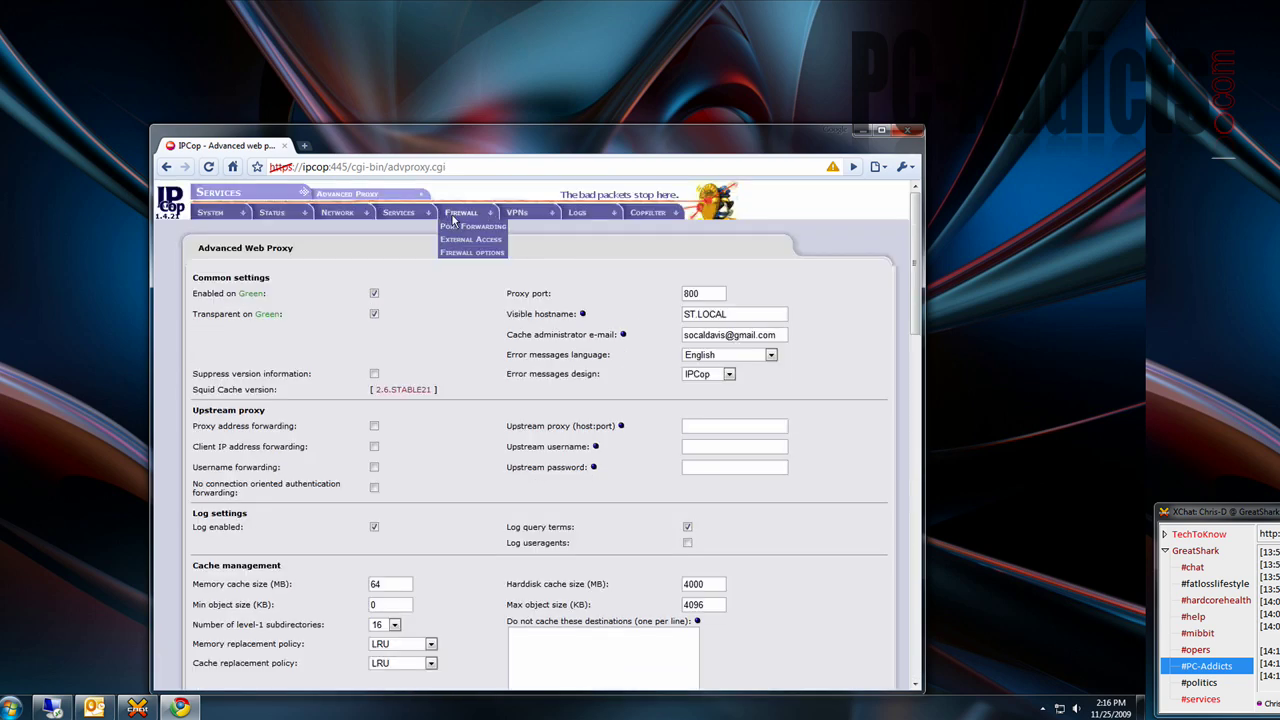
pyautogui.moveTo(400, 213)
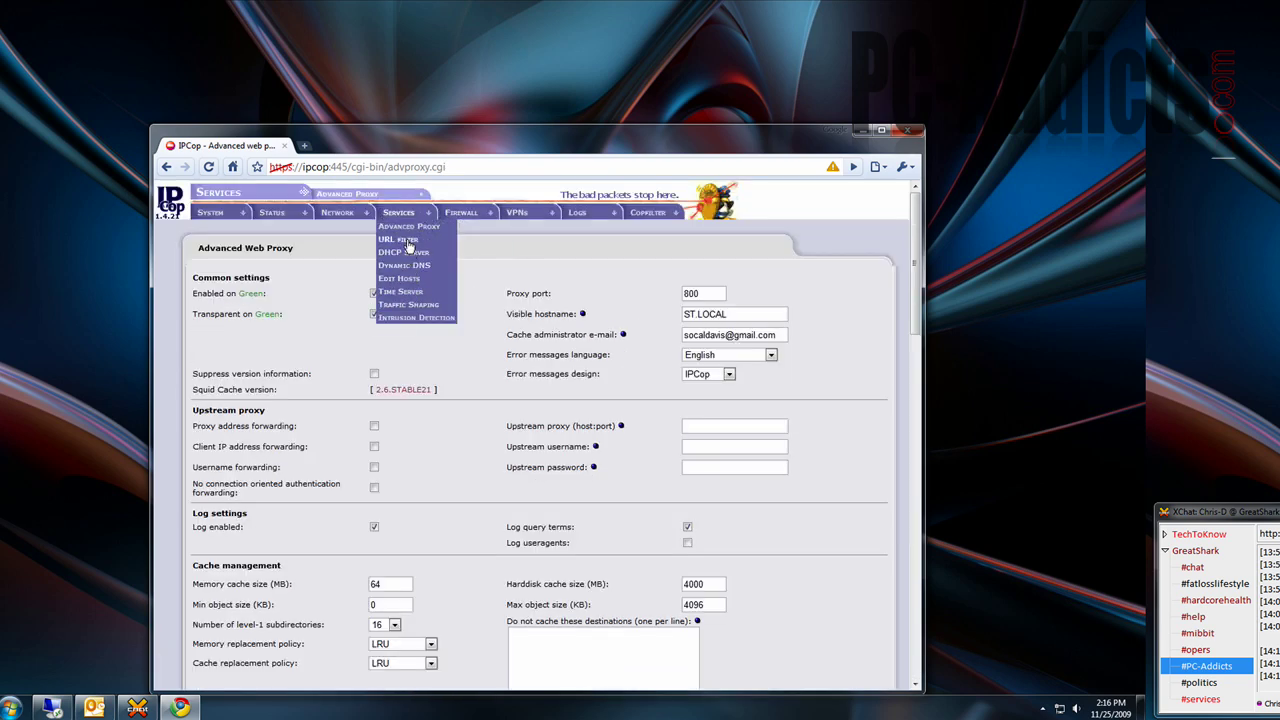
pyautogui.click(408, 242)
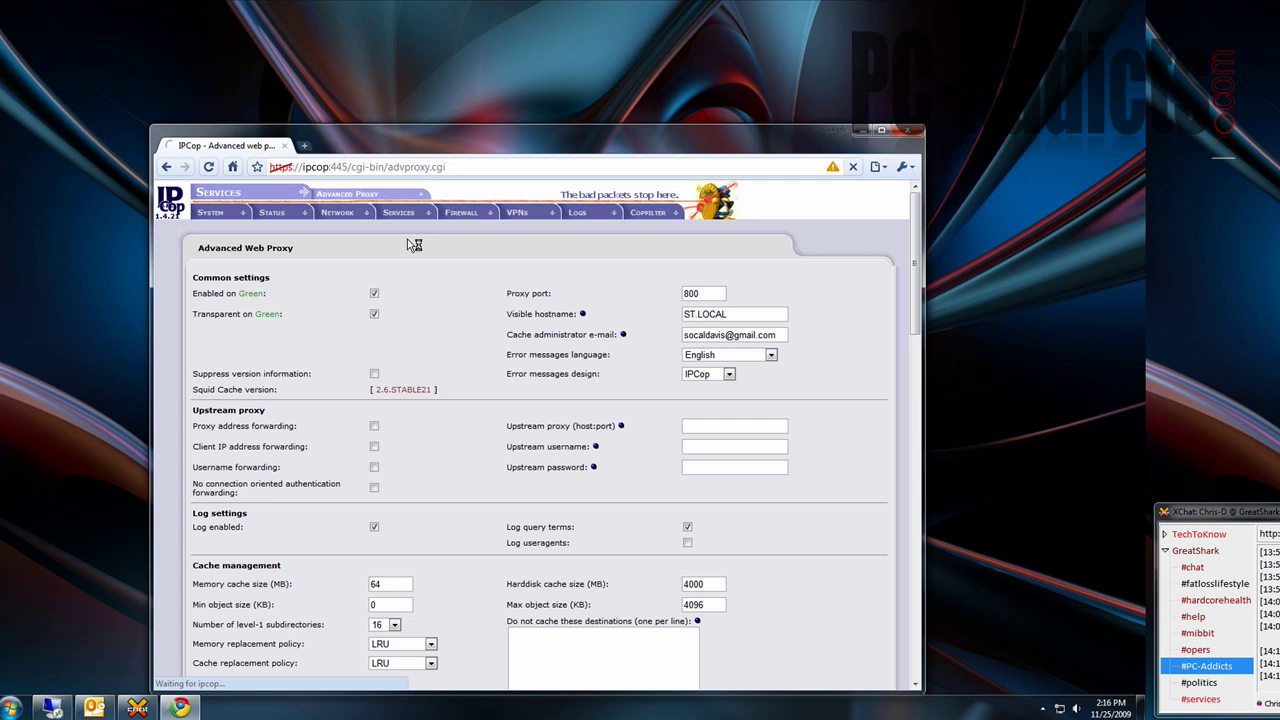
pyautogui.moveTo(452, 216)
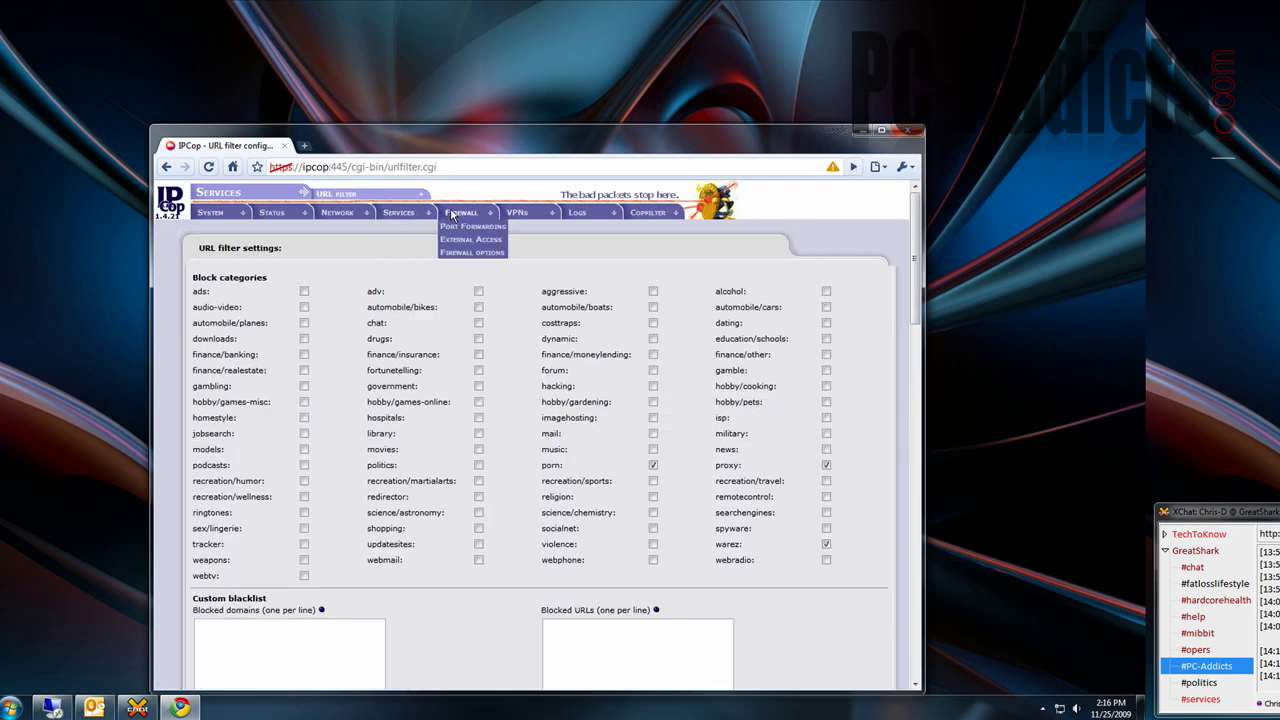
pyautogui.click(415, 240)
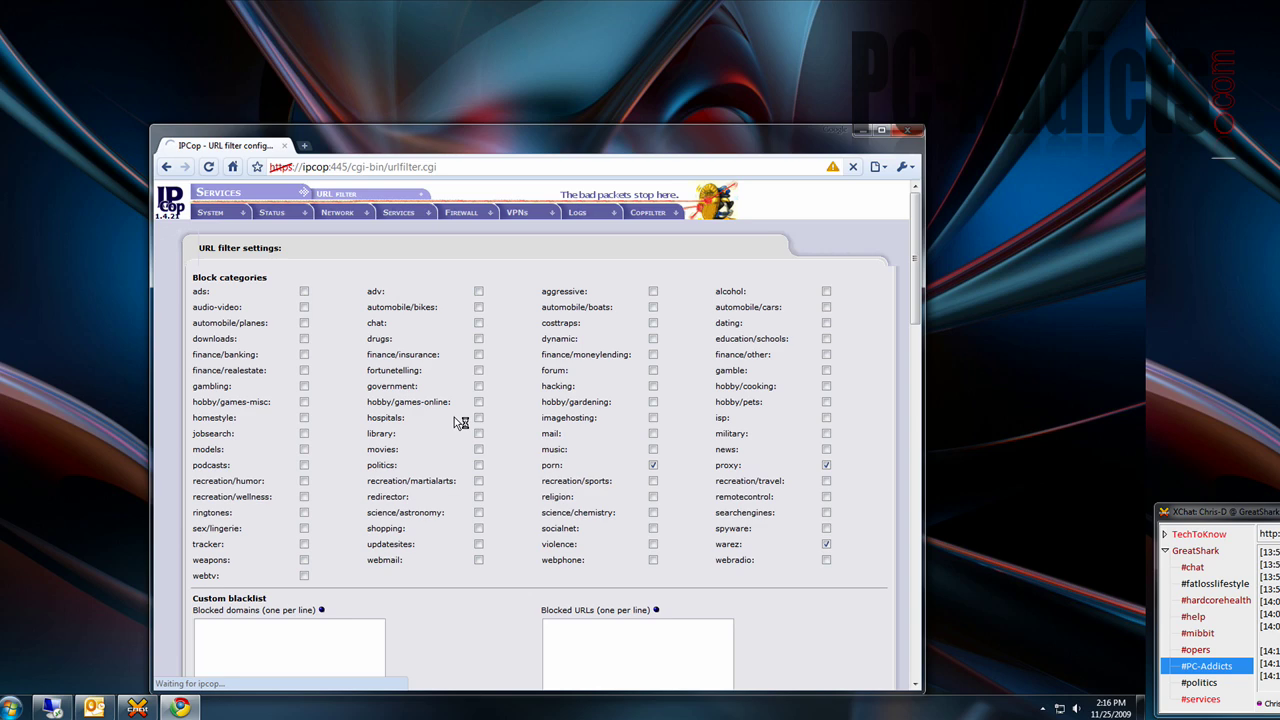
pyautogui.click(412, 226)
pyautogui.scroll(-5, 432, 410)
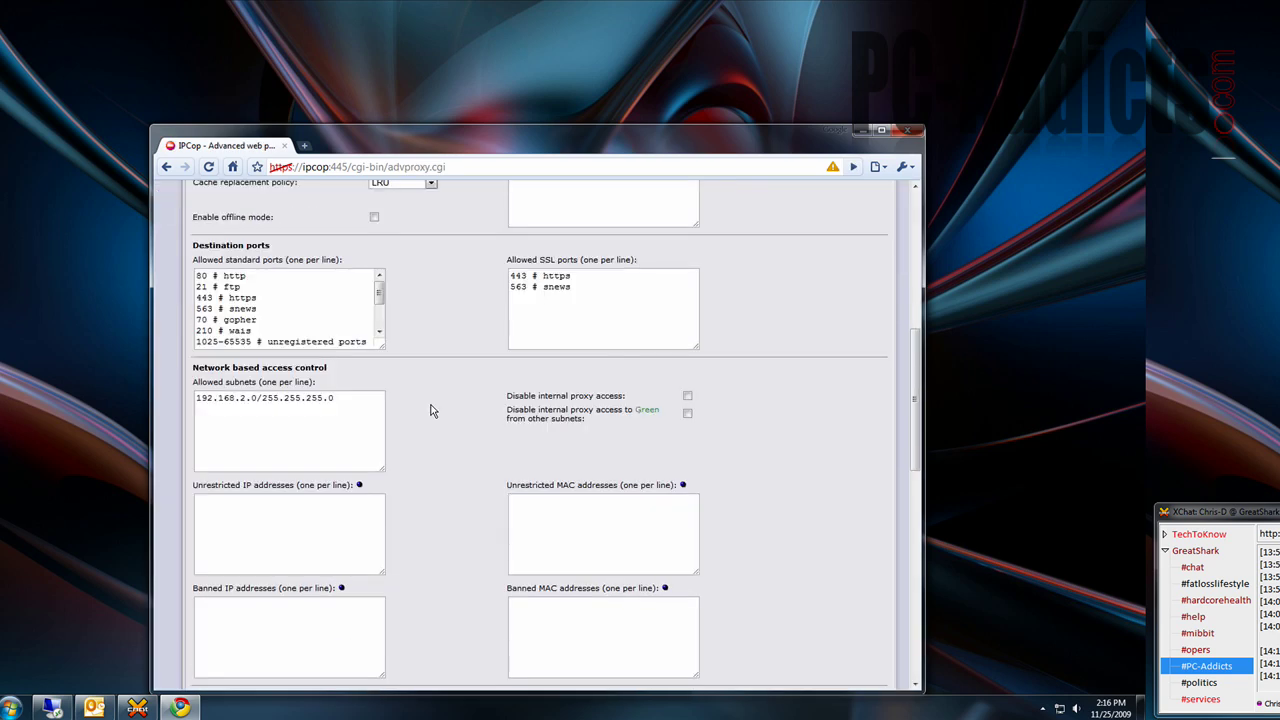
pyautogui.scroll(-10, 432, 410)
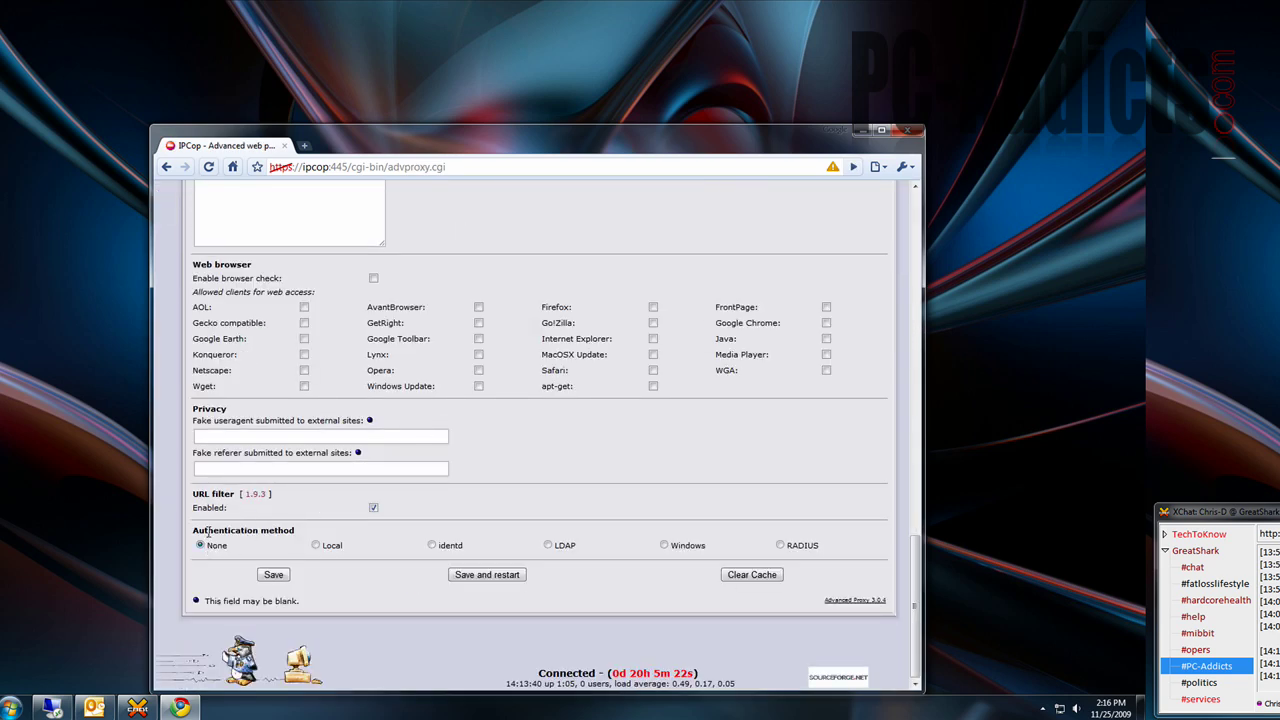
pyautogui.click(549, 545)
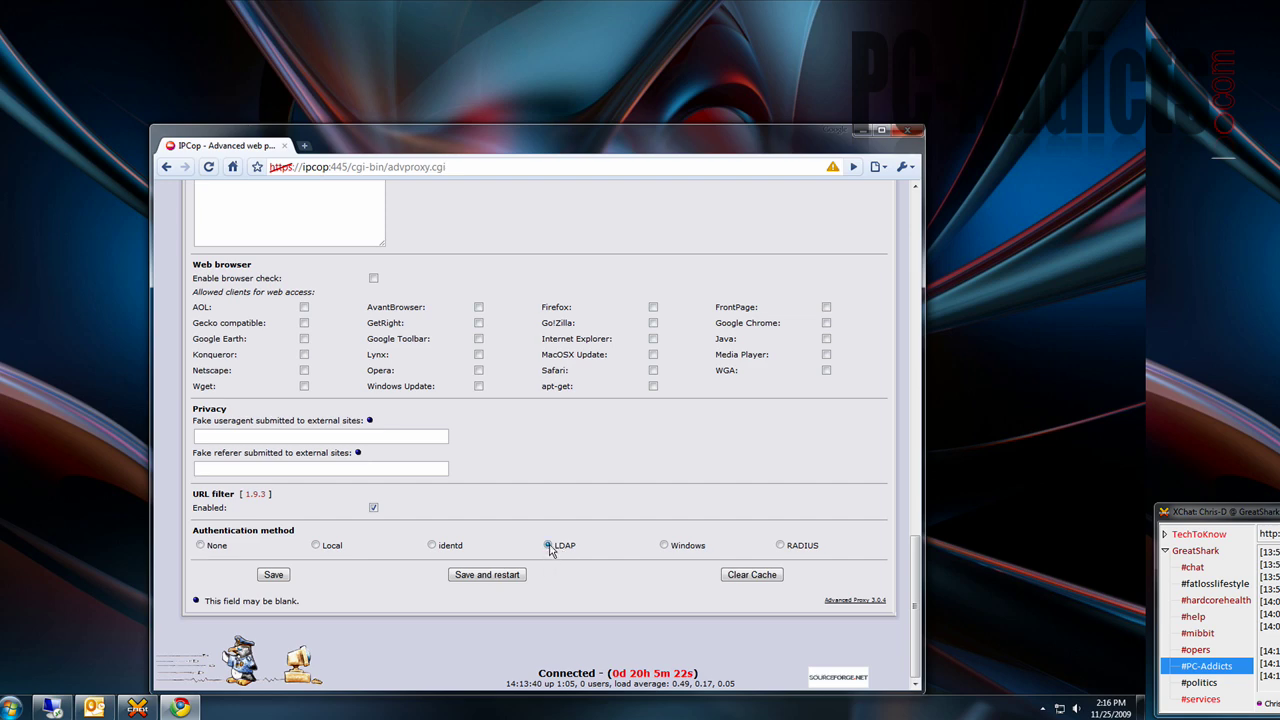
pyautogui.click(202, 545)
pyautogui.scroll(10, 172, 370)
pyautogui.moveTo(455, 232)
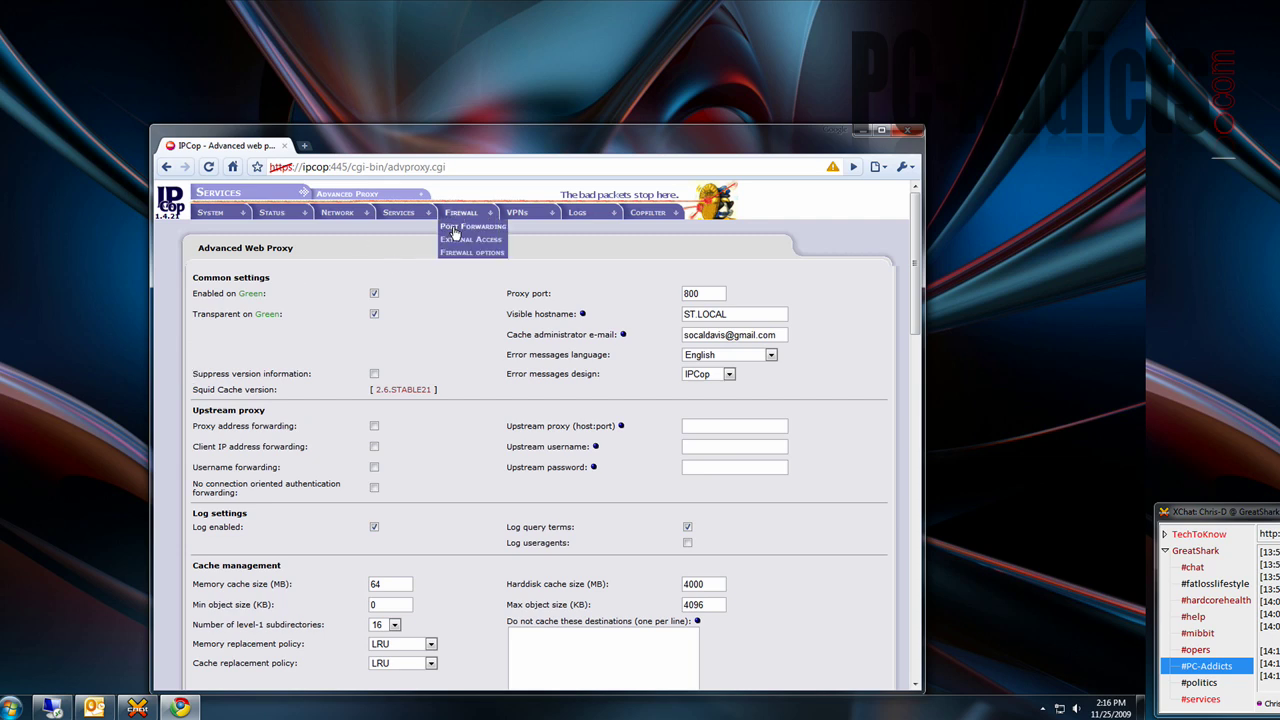
pyautogui.moveTo(398, 213)
pyautogui.click(408, 240)
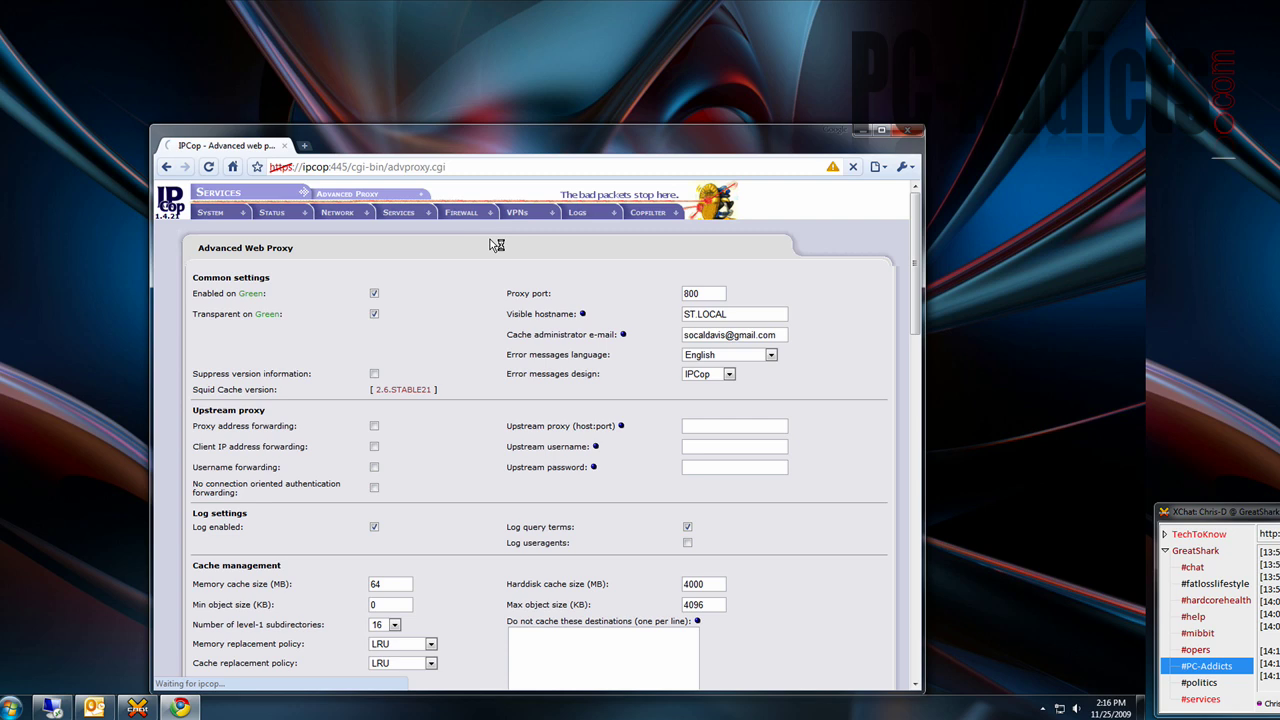
pyautogui.moveTo(415, 214)
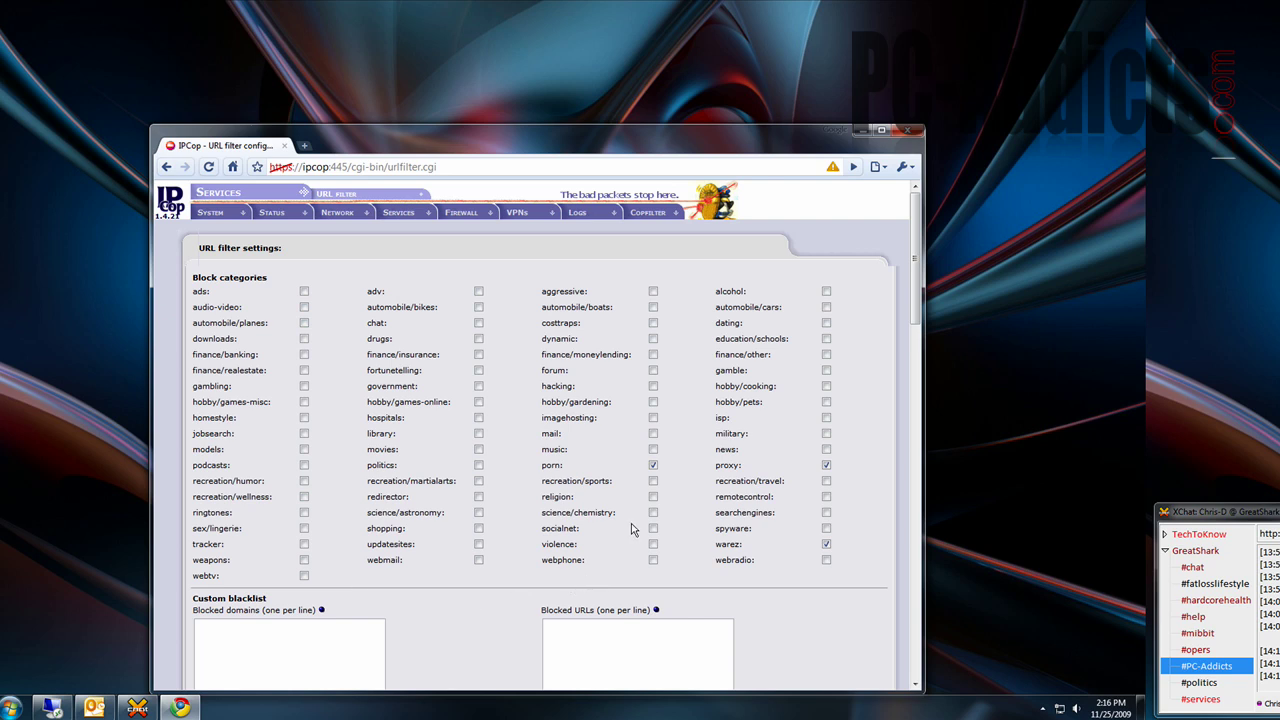
pyautogui.click(653, 465)
pyautogui.scroll(-3, 591, 540)
pyautogui.click(266, 498)
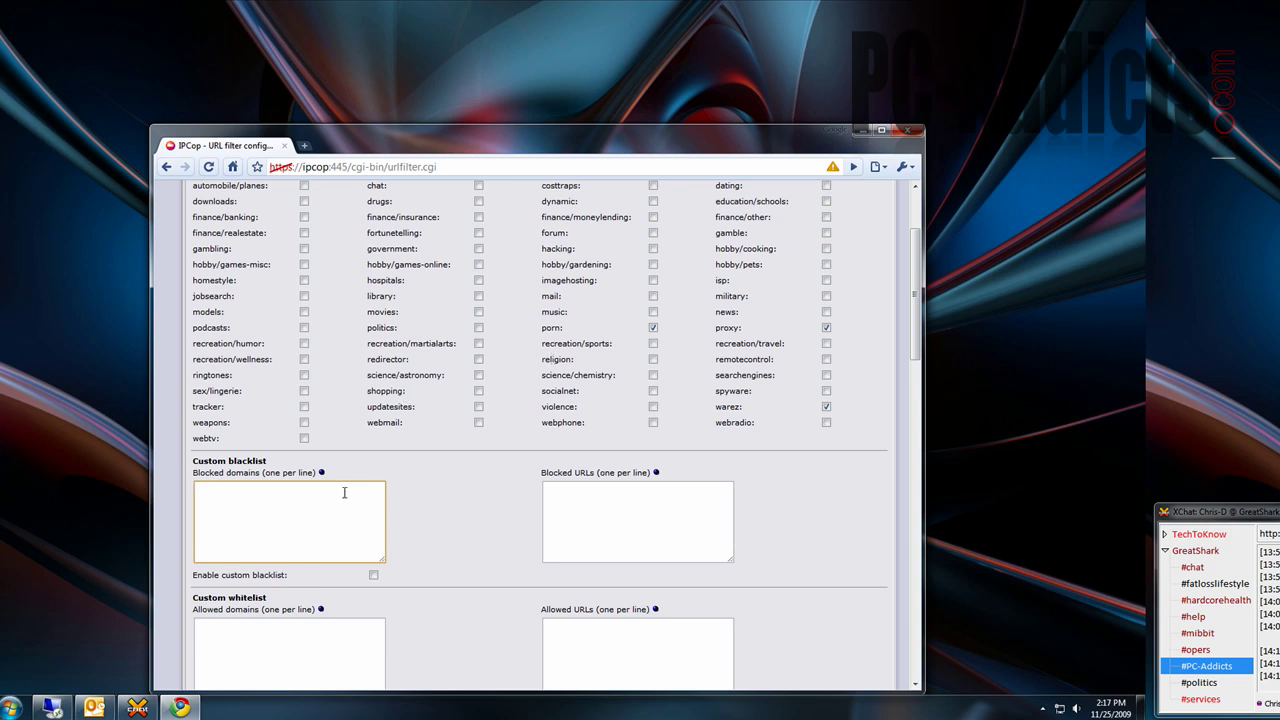
pyautogui.write('myspace.com')
pyautogui.hotkey('ctrl', 'a')
pyautogui.press('BackSpace')
pyautogui.scroll(-2, 344, 491)
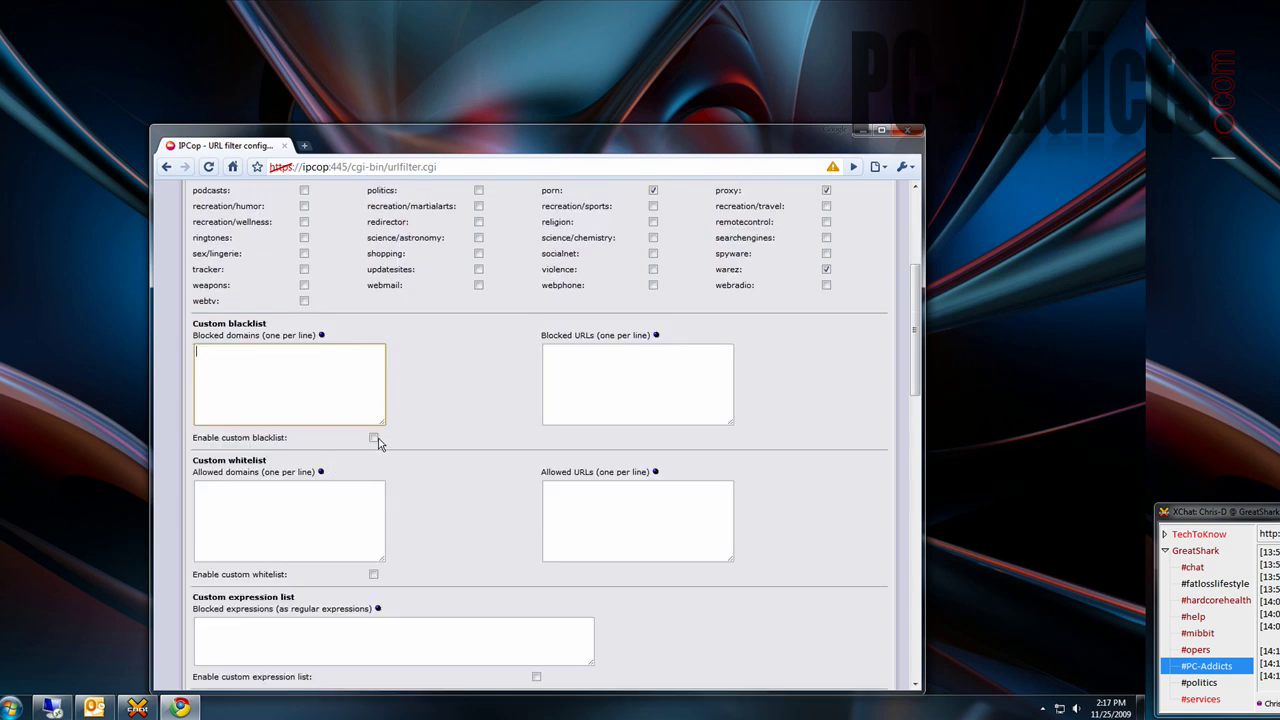
pyautogui.scroll(-3, 378, 481)
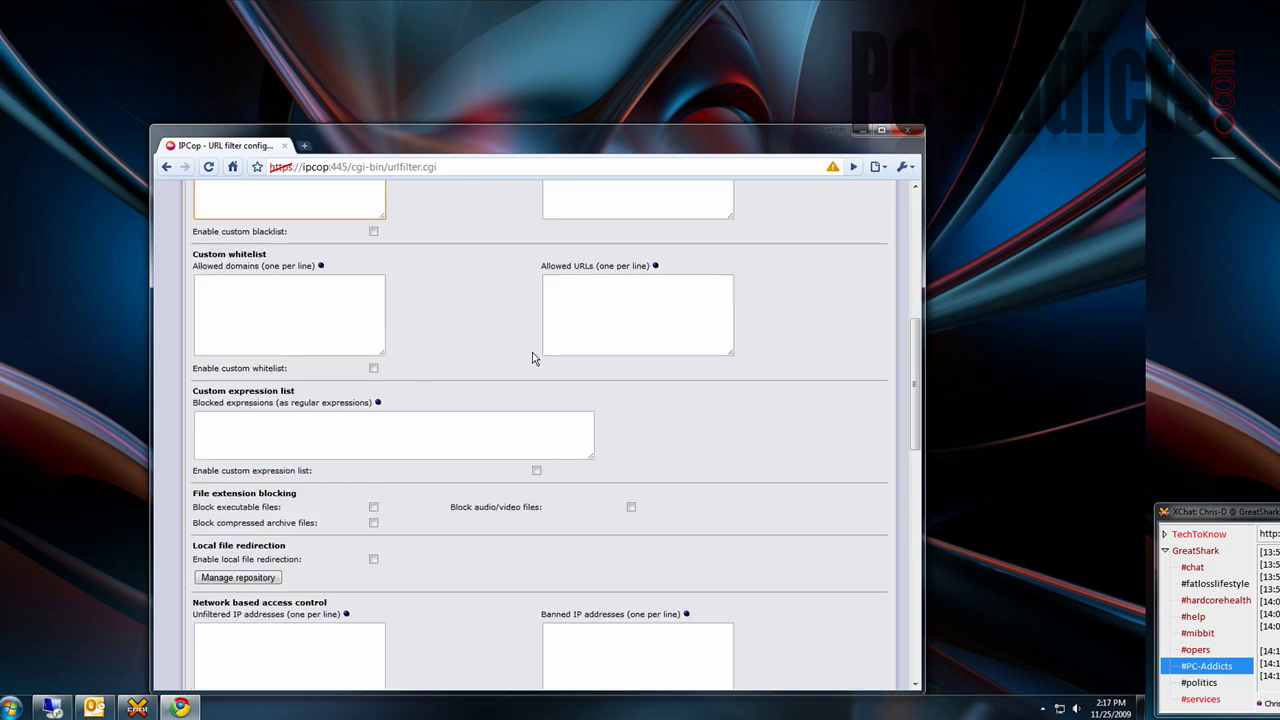
pyautogui.scroll(5, 571, 257)
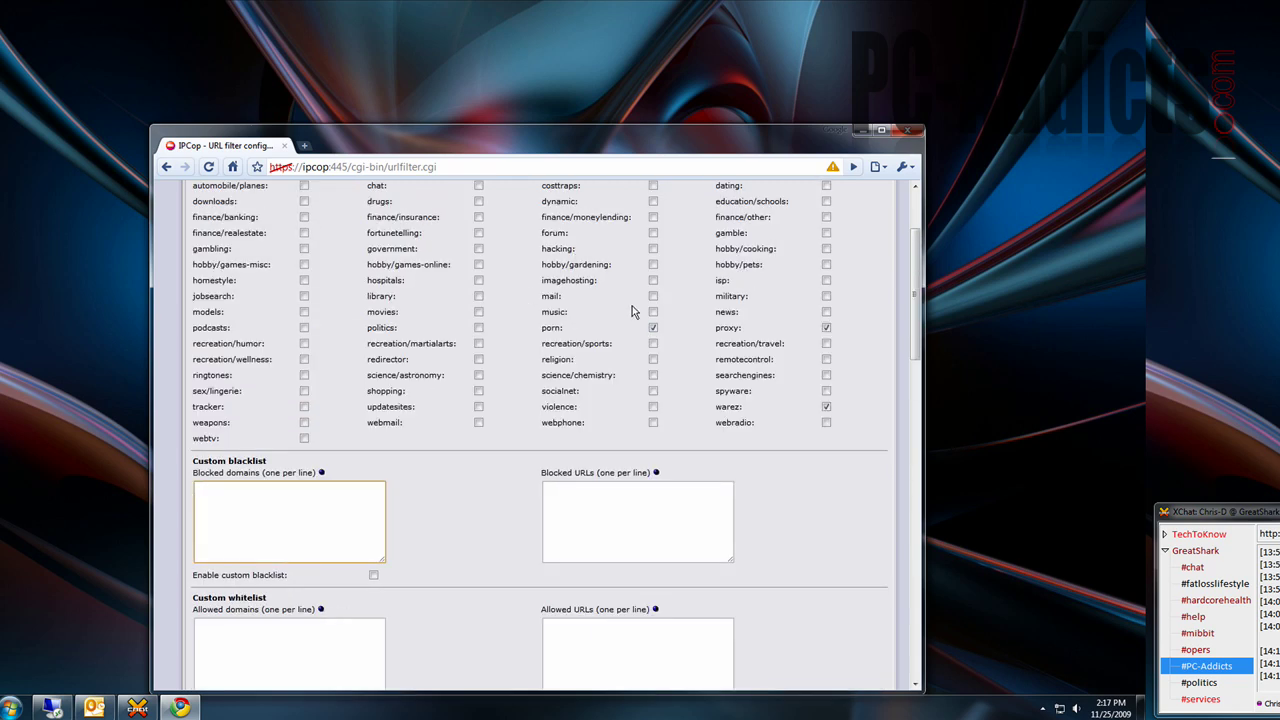
pyautogui.scroll(-1, 359, 540)
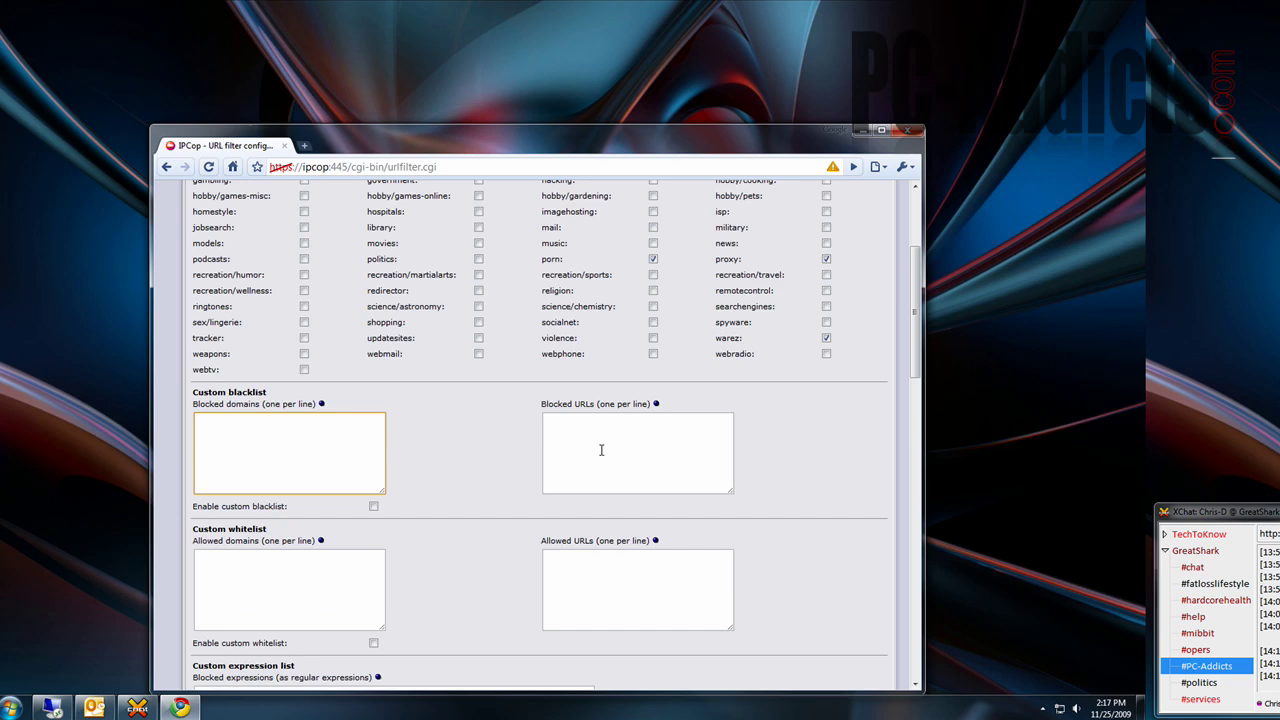
pyautogui.scroll(-5, 601, 450)
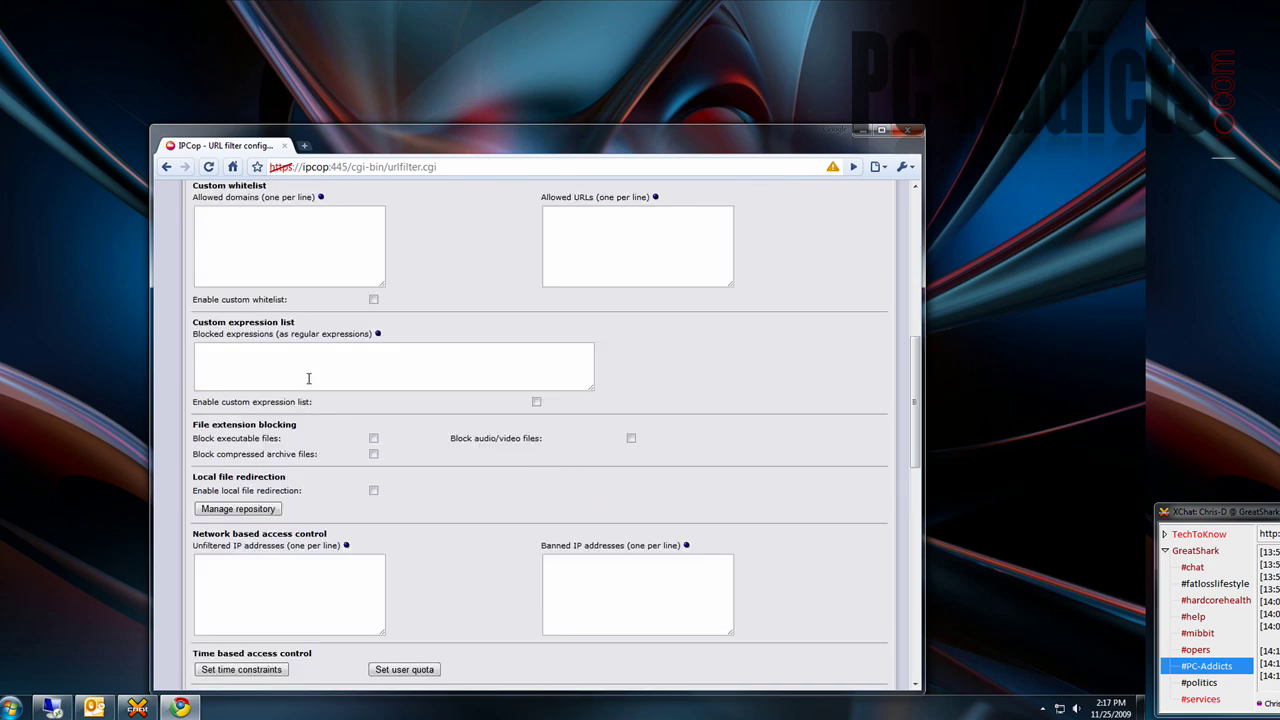
pyautogui.scroll(-1, 310, 420)
pyautogui.scroll(-2, 325, 387)
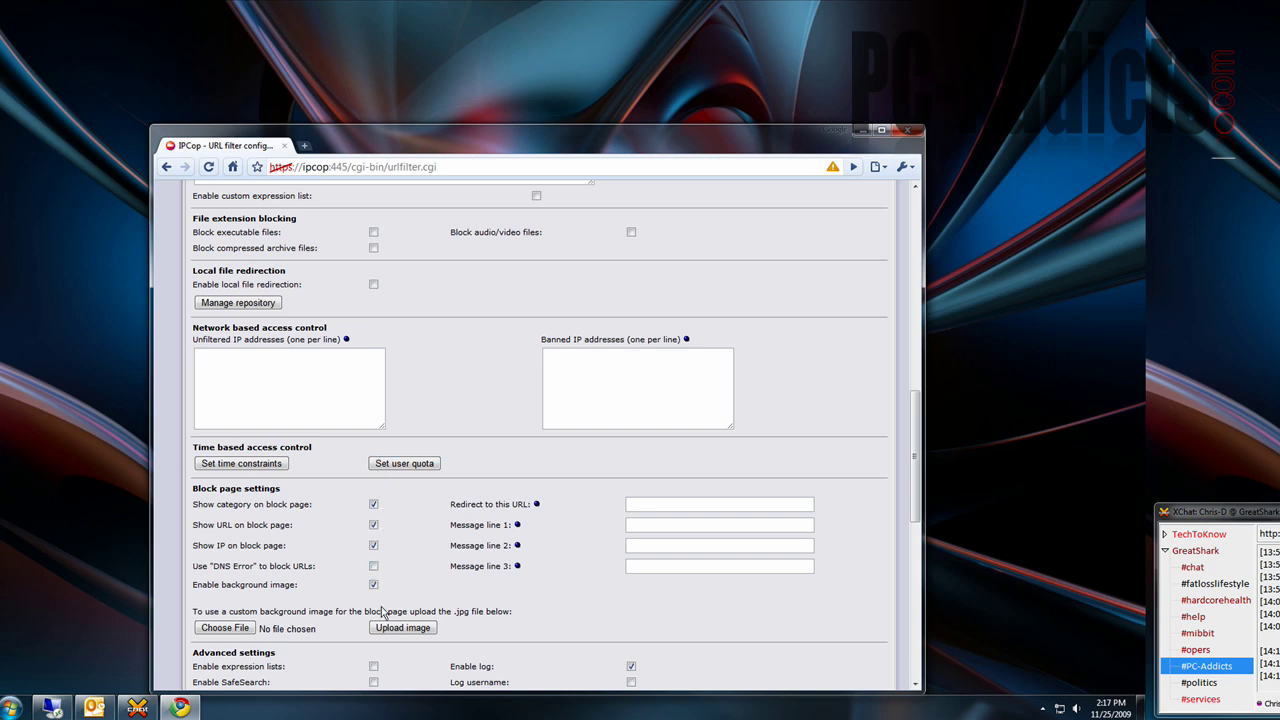
pyautogui.scroll(-2, 455, 575)
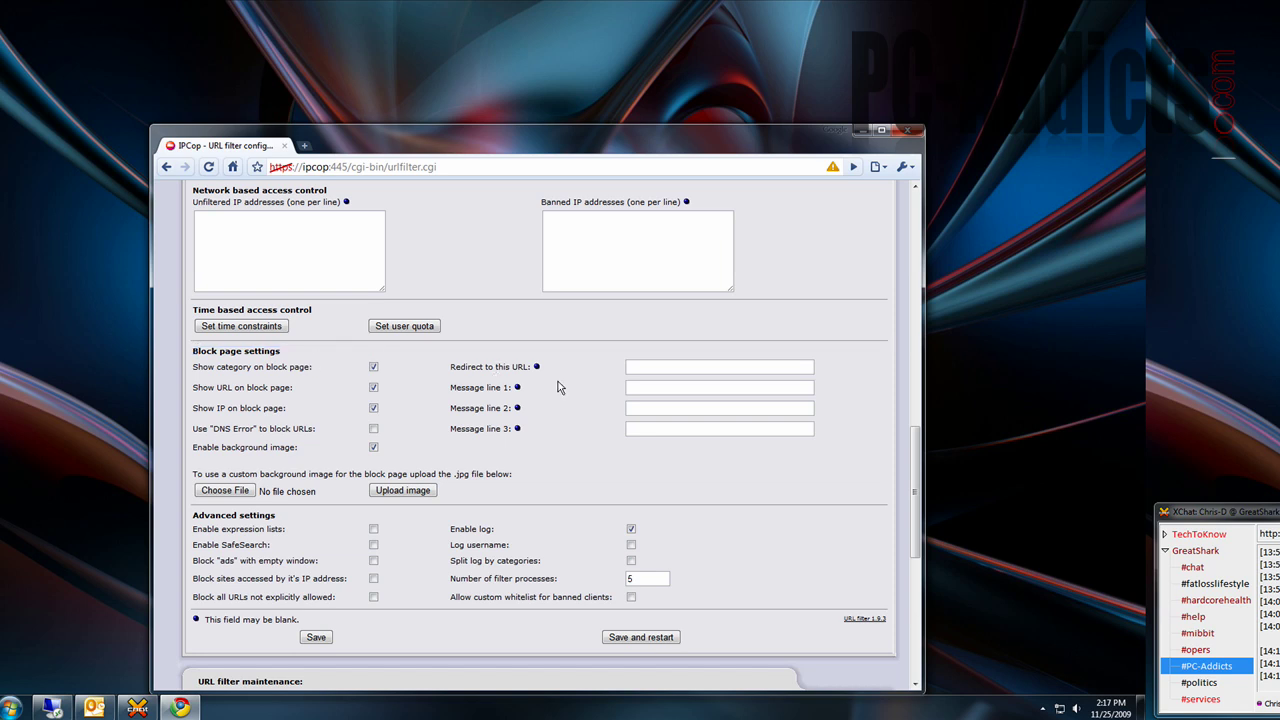
pyautogui.click(652, 387)
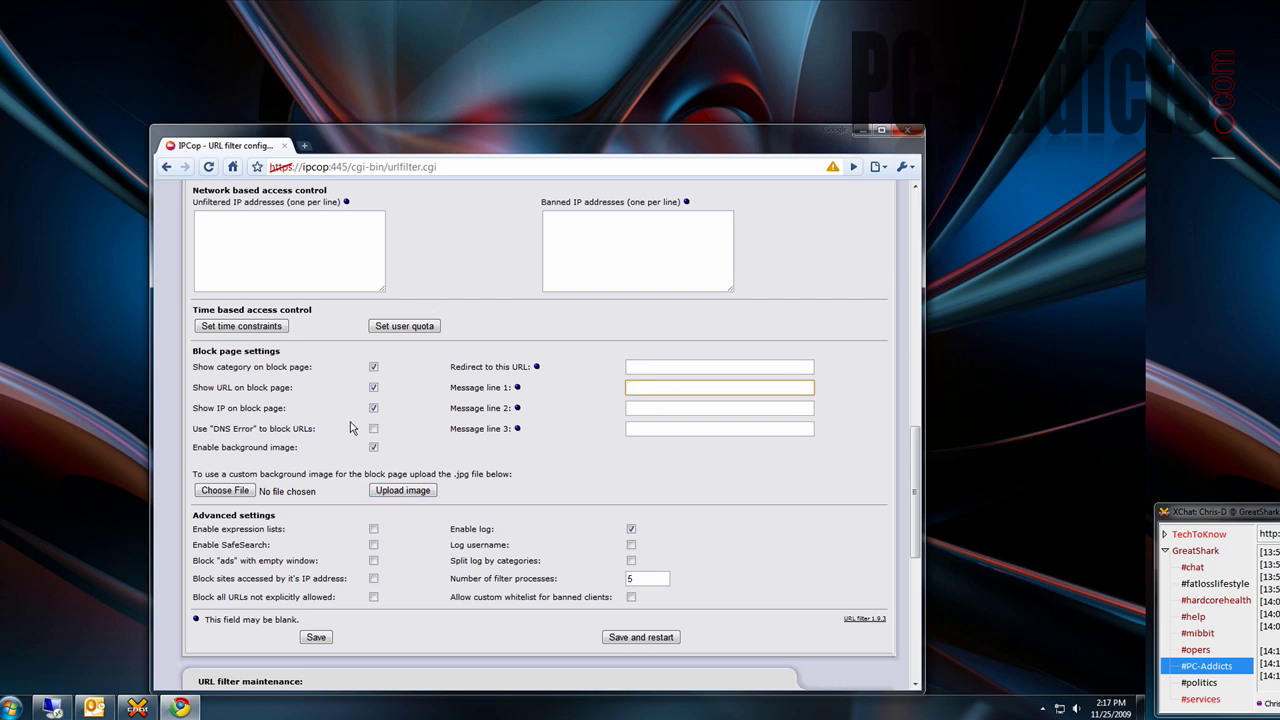
pyautogui.scroll(-1, 350, 427)
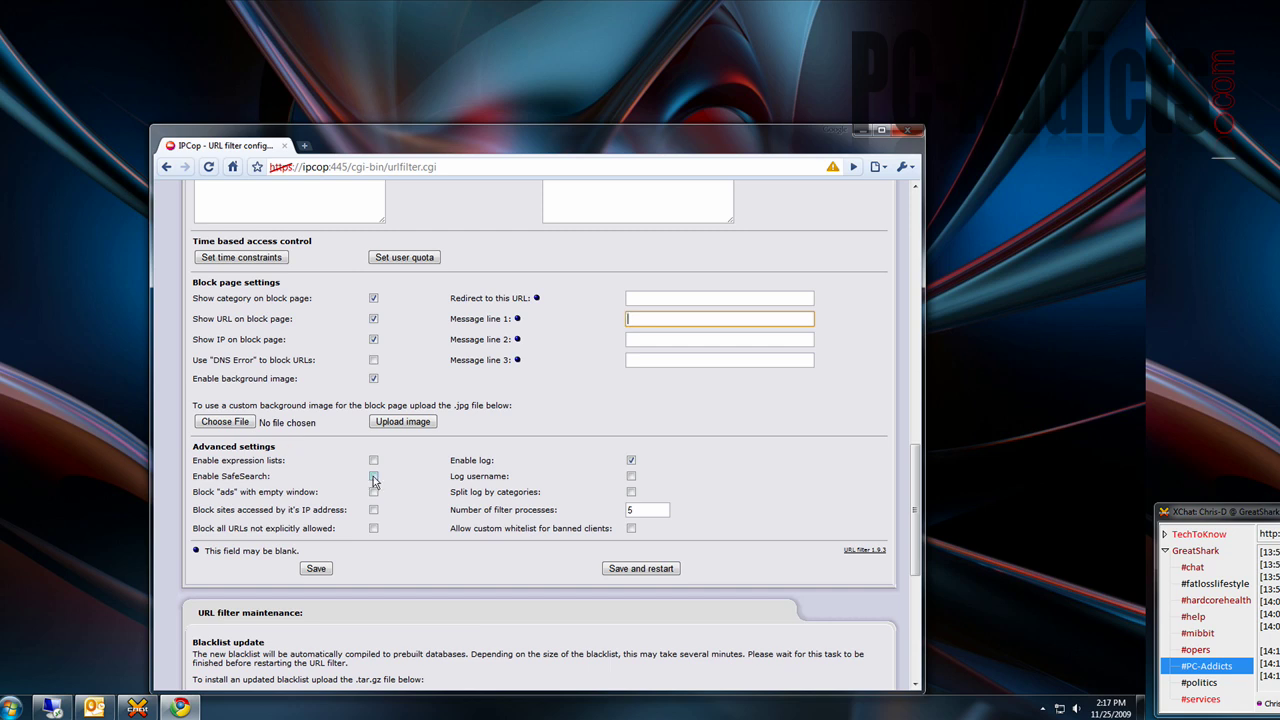
# - In a new tab, load playboy.com to test the URL filter
pyautogui.click(304, 146)
pyautogui.write('play')
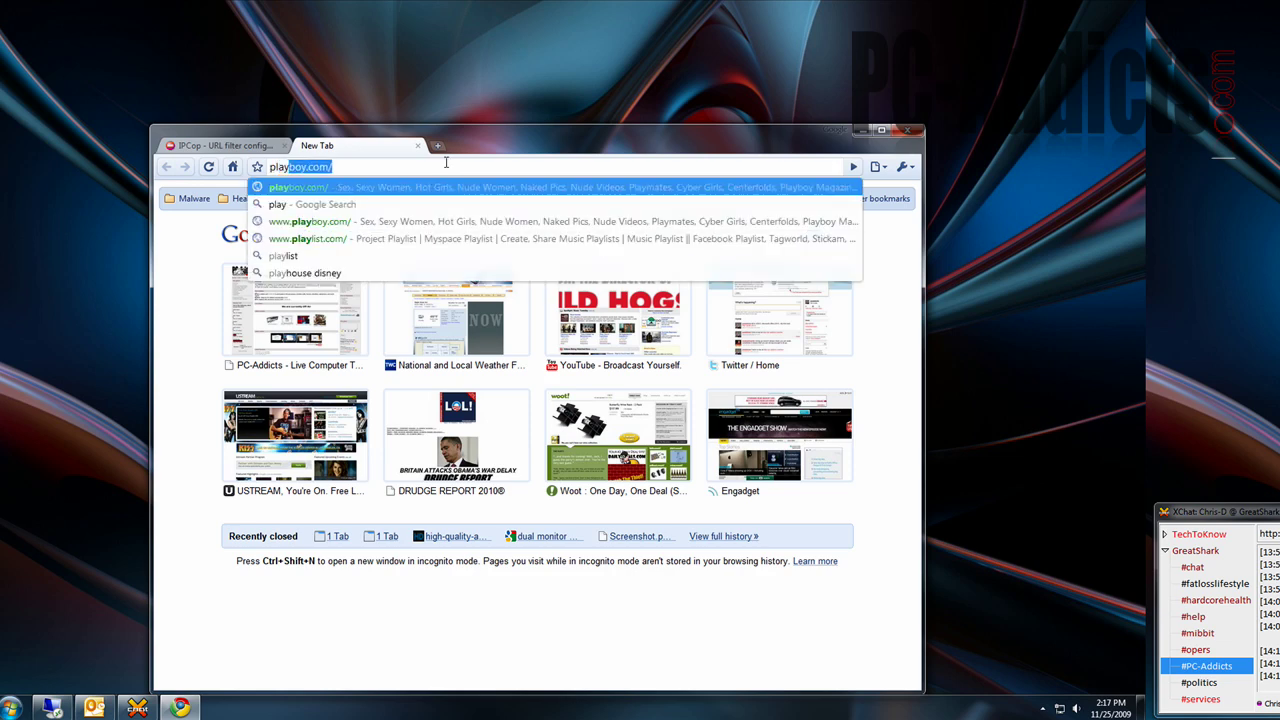
pyautogui.press('Return')
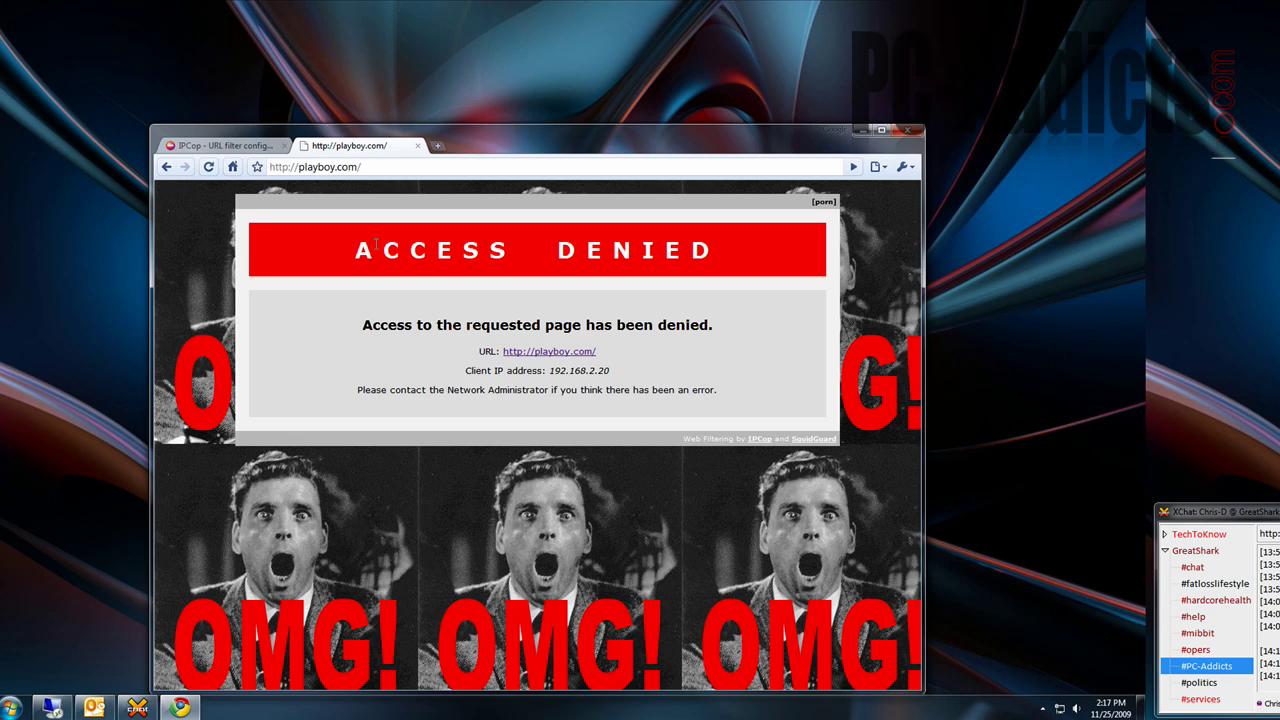
# - Highlight the Access Denied heading, blocked URL, client IP and admin message, then go back
pyautogui.moveTo(358, 245); pyautogui.dragTo(720, 252)
pyautogui.moveTo(362, 323); pyautogui.dragTo(776, 337)
pyautogui.click(776, 337)
pyautogui.moveTo(478, 351); pyautogui.dragTo(616, 352)
pyautogui.click(620, 370)
pyautogui.moveTo(466, 372); pyautogui.dragTo(612, 371)
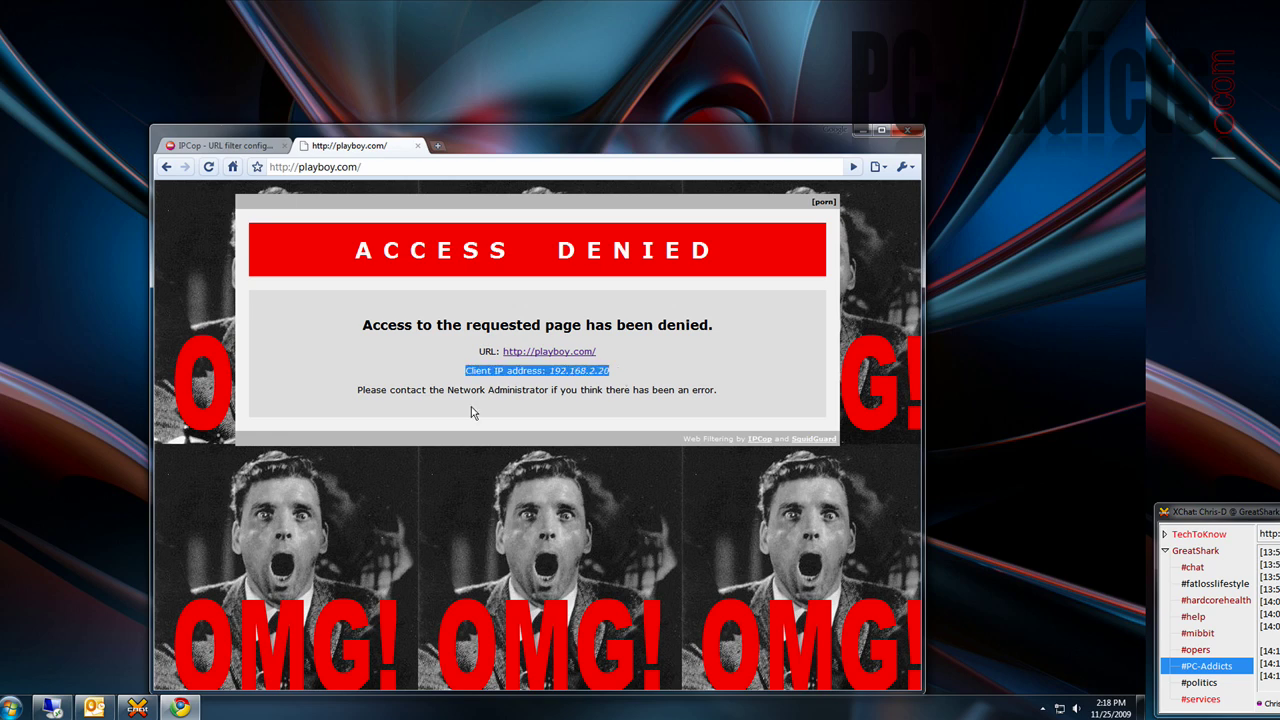
pyautogui.moveTo(360, 388); pyautogui.dragTo(704, 388)
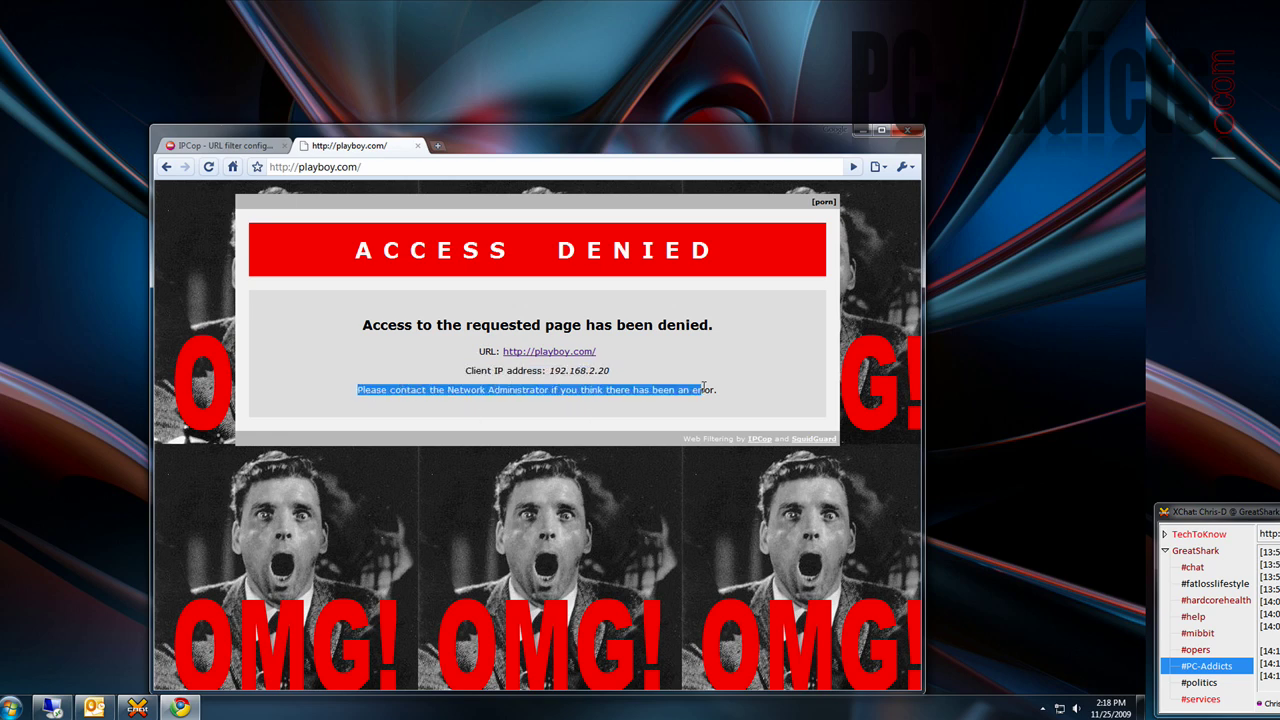
pyautogui.click(746, 400)
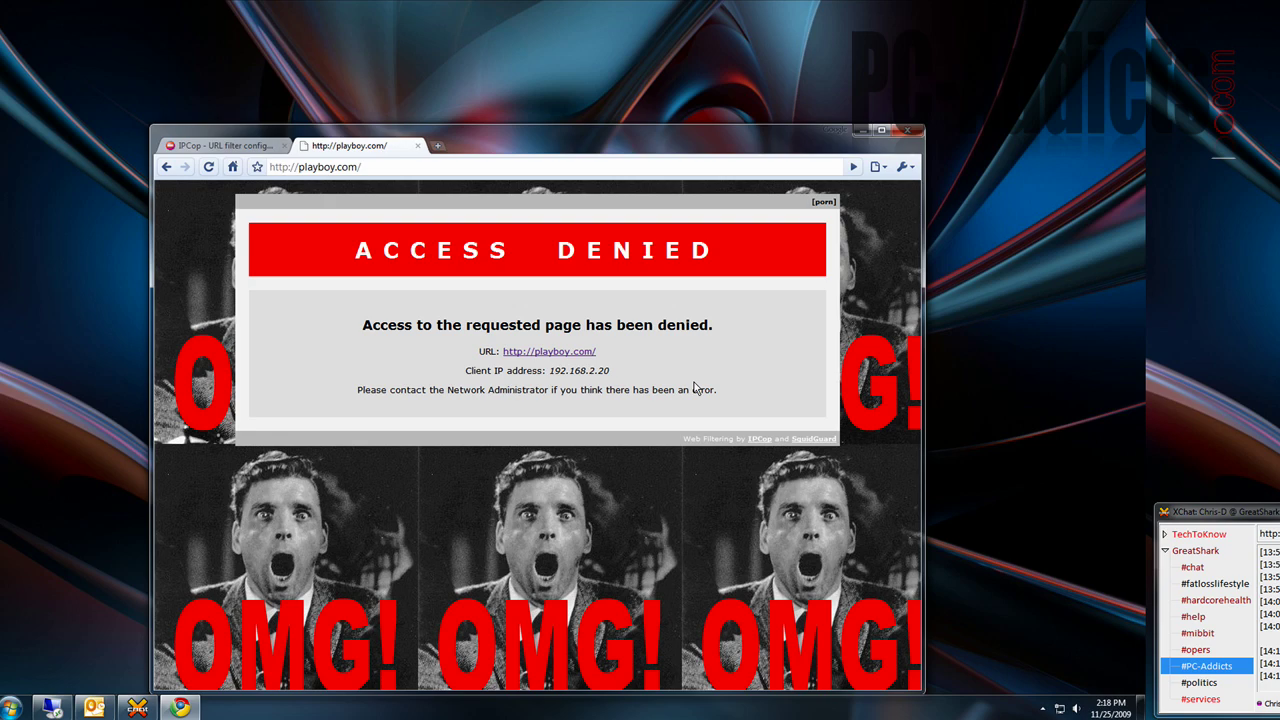
pyautogui.click(166, 166)
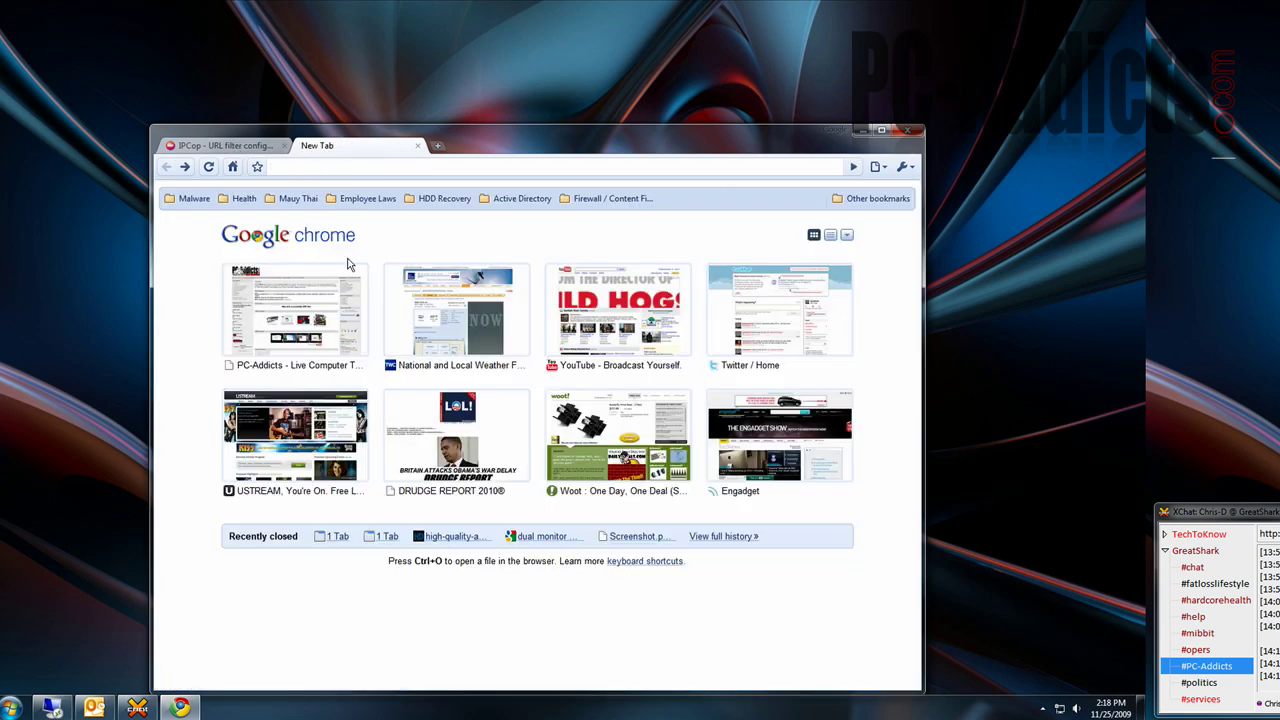
# - Return to the IPCop tab and open Status > Proxy Graphs showing 26658 TCP accesses
pyautogui.click(270, 148)
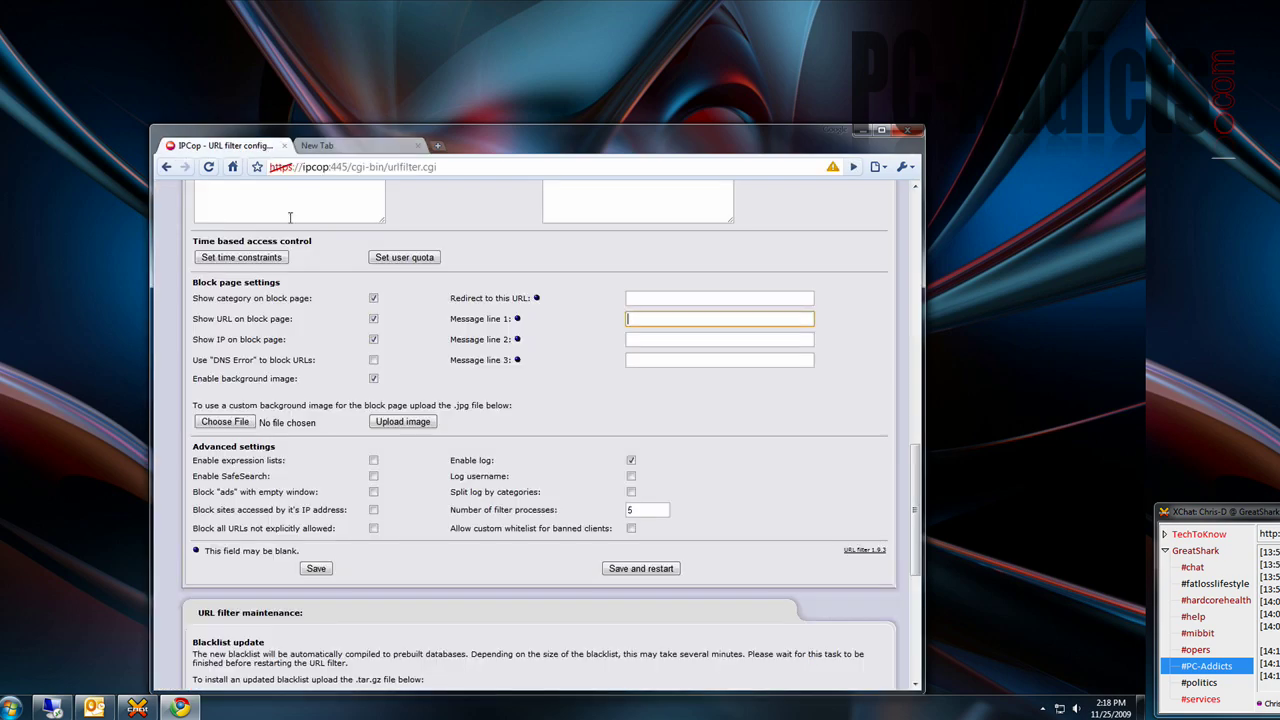
pyautogui.scroll(-5, 491, 440)
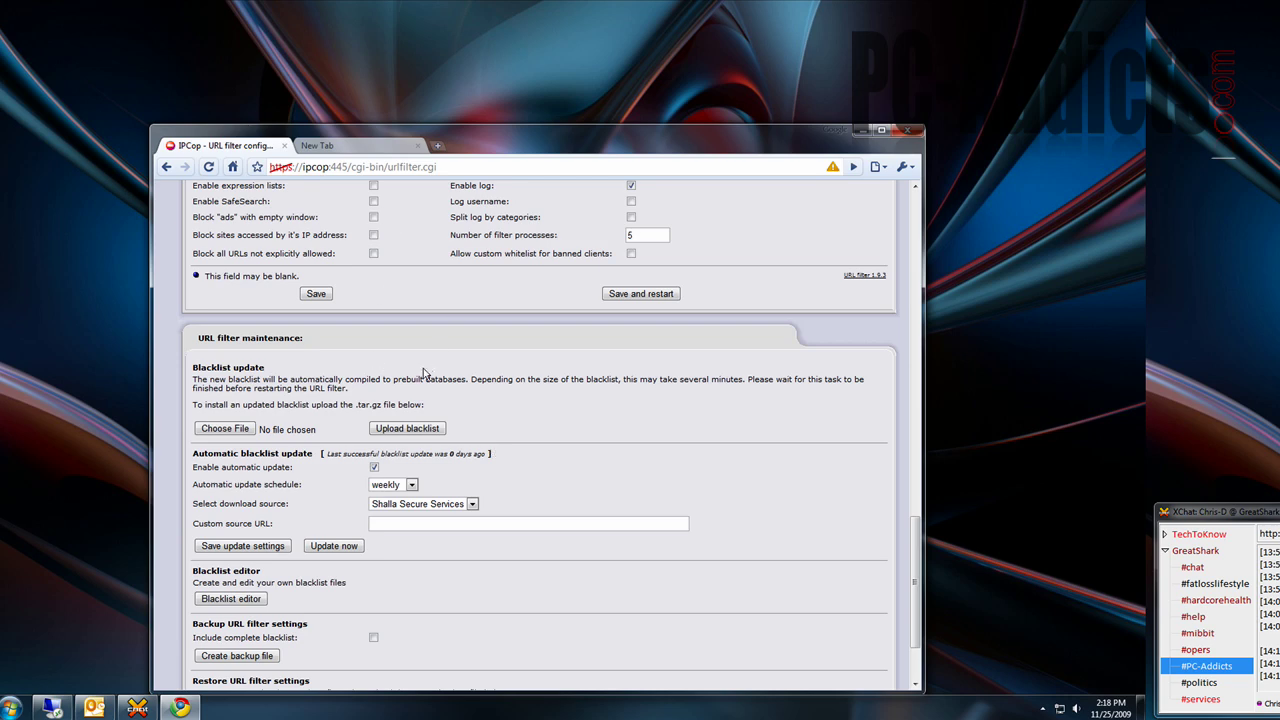
pyautogui.scroll(2, 423, 373)
pyautogui.scroll(10, 423, 373)
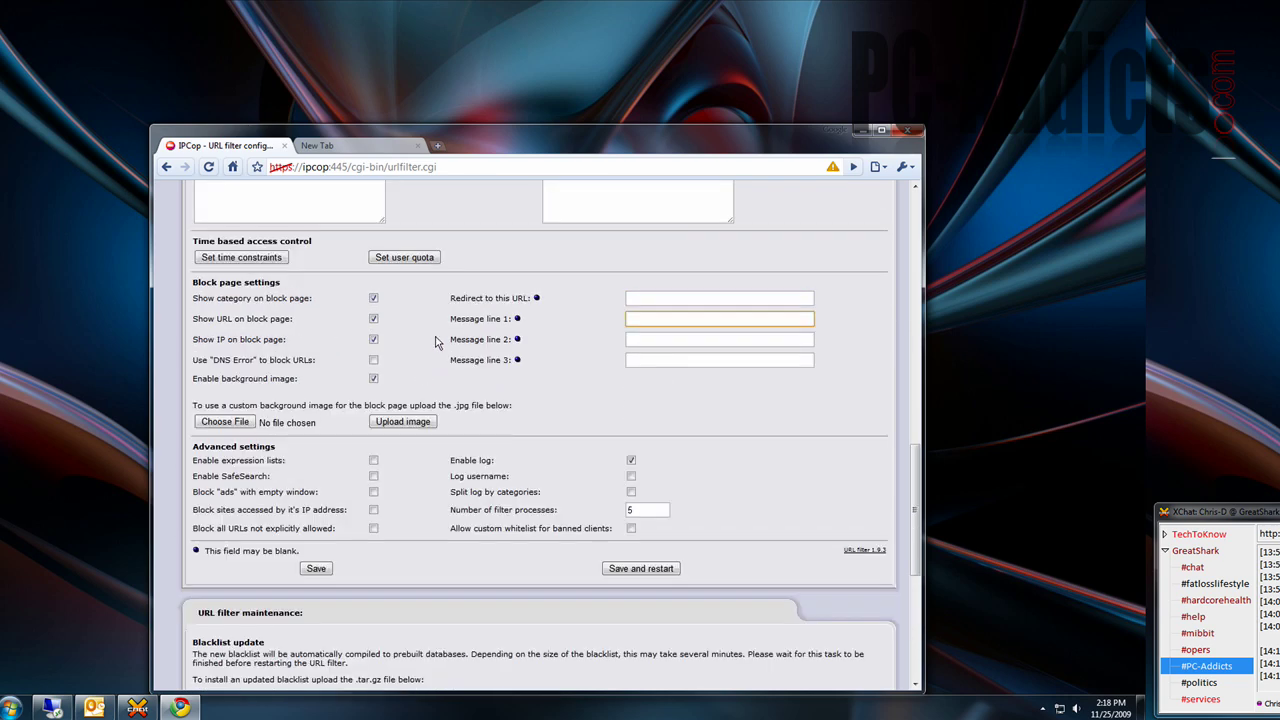
pyautogui.moveTo(577, 214)
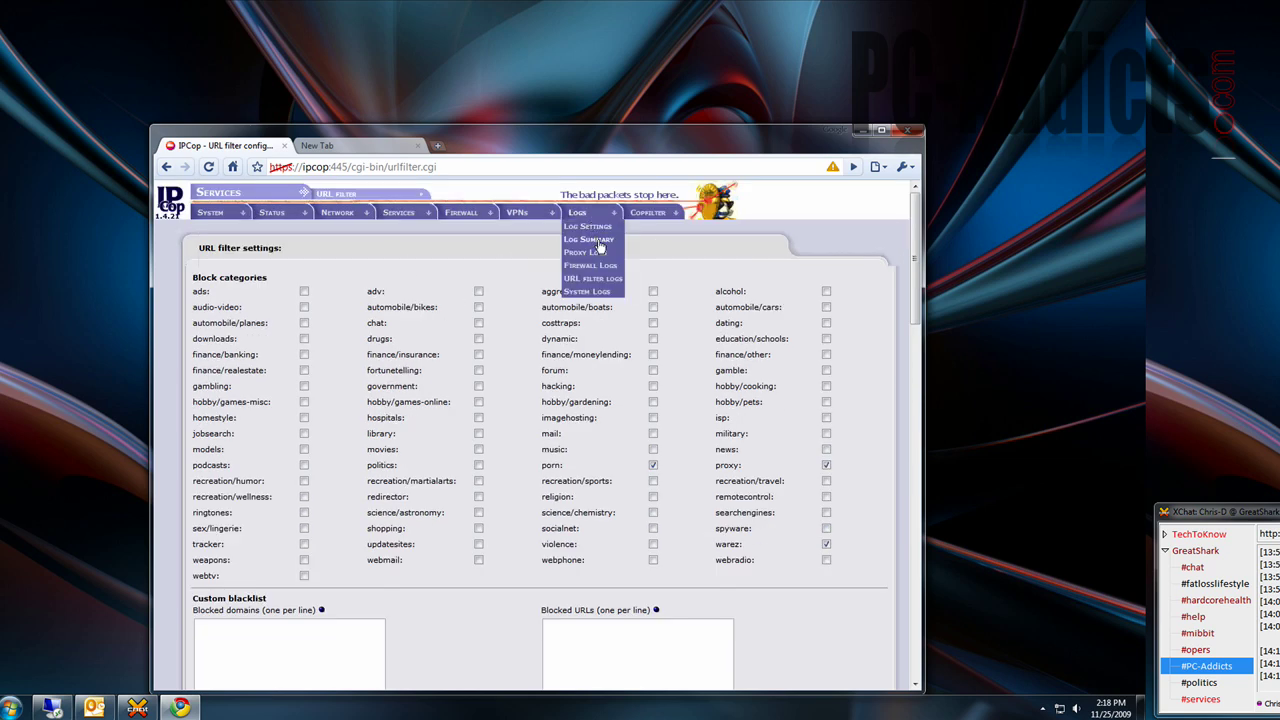
pyautogui.moveTo(280, 216)
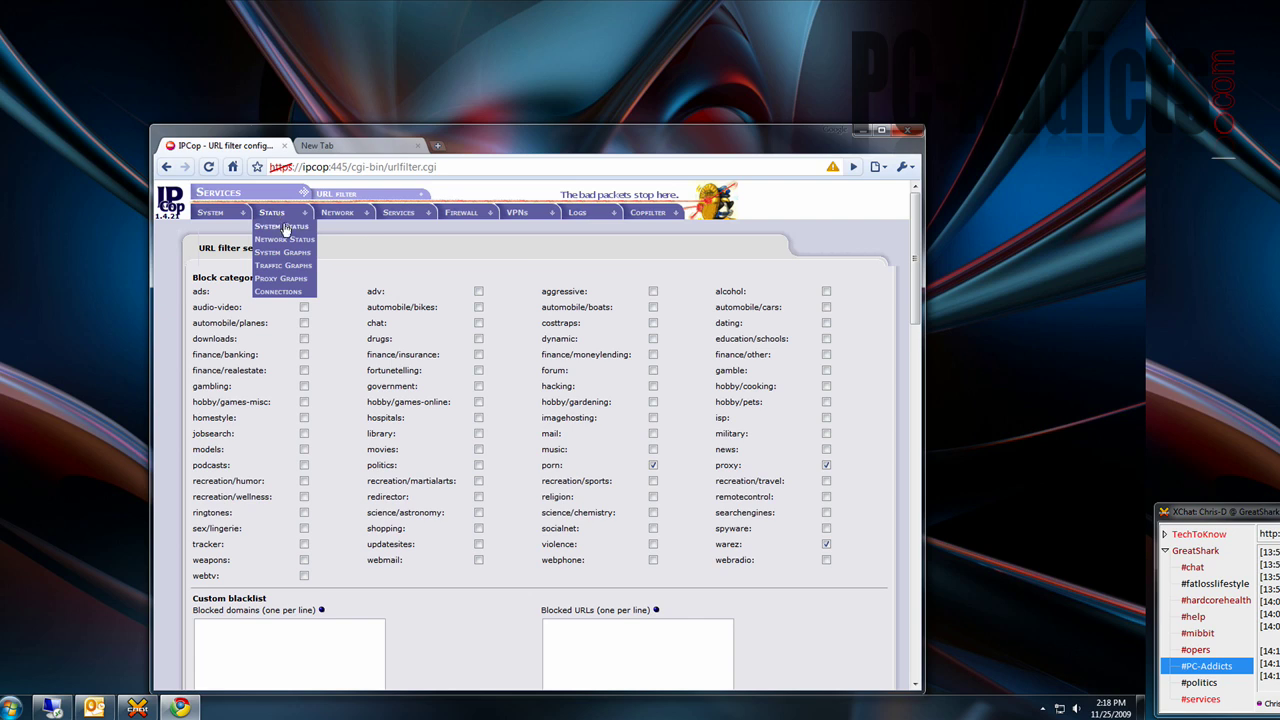
pyautogui.click(283, 279)
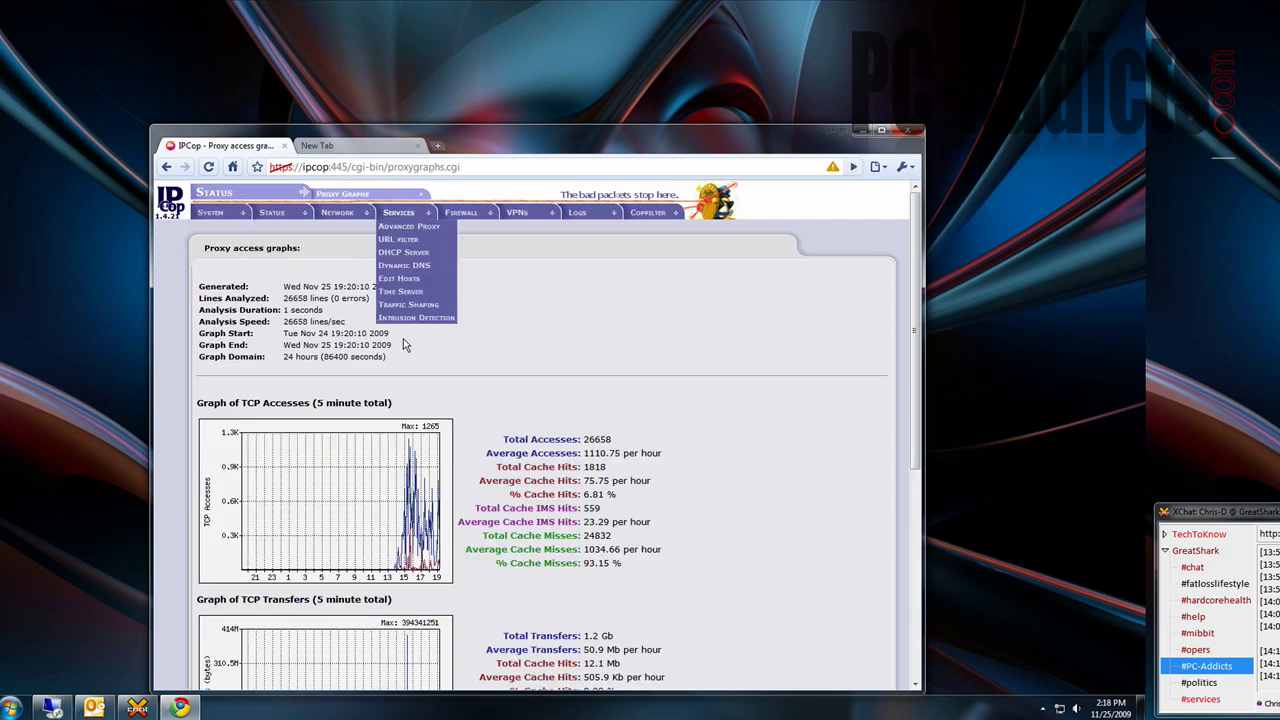
# - Load pc-addicts.com in the empty new tab
pyautogui.click(338, 147)
pyautogui.write('pc-addicts.com/')
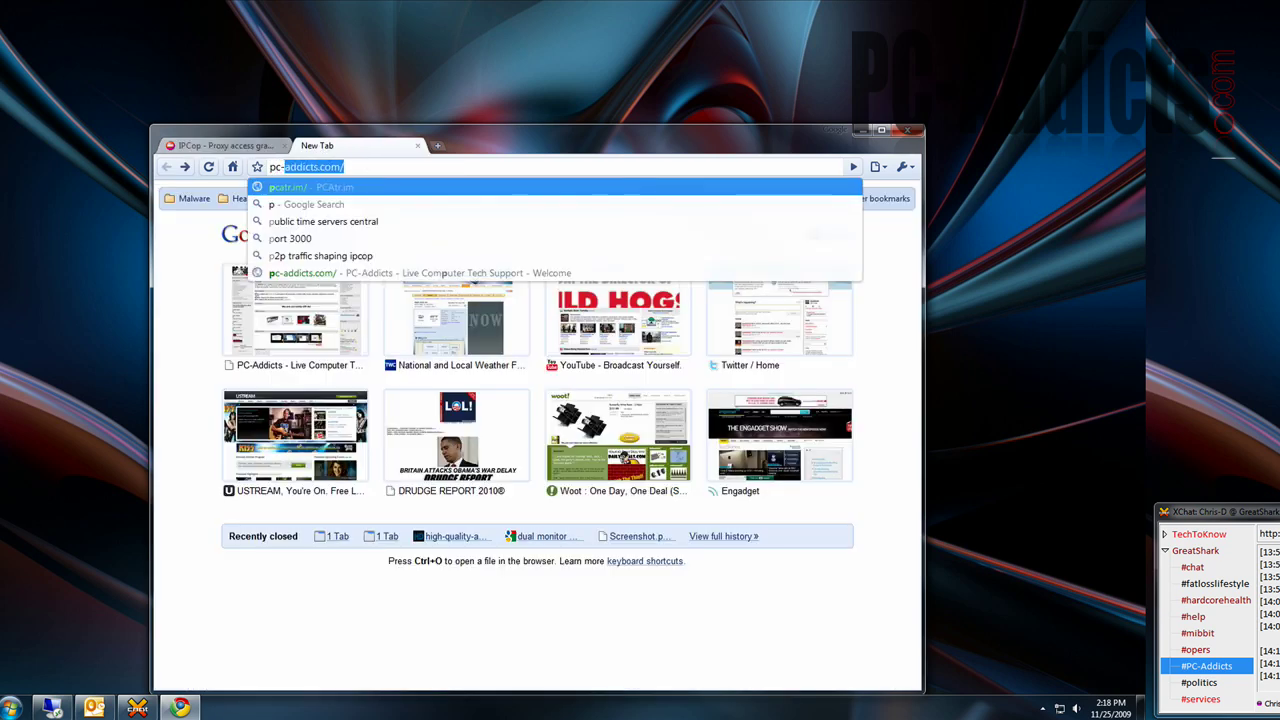
pyautogui.press('Return')
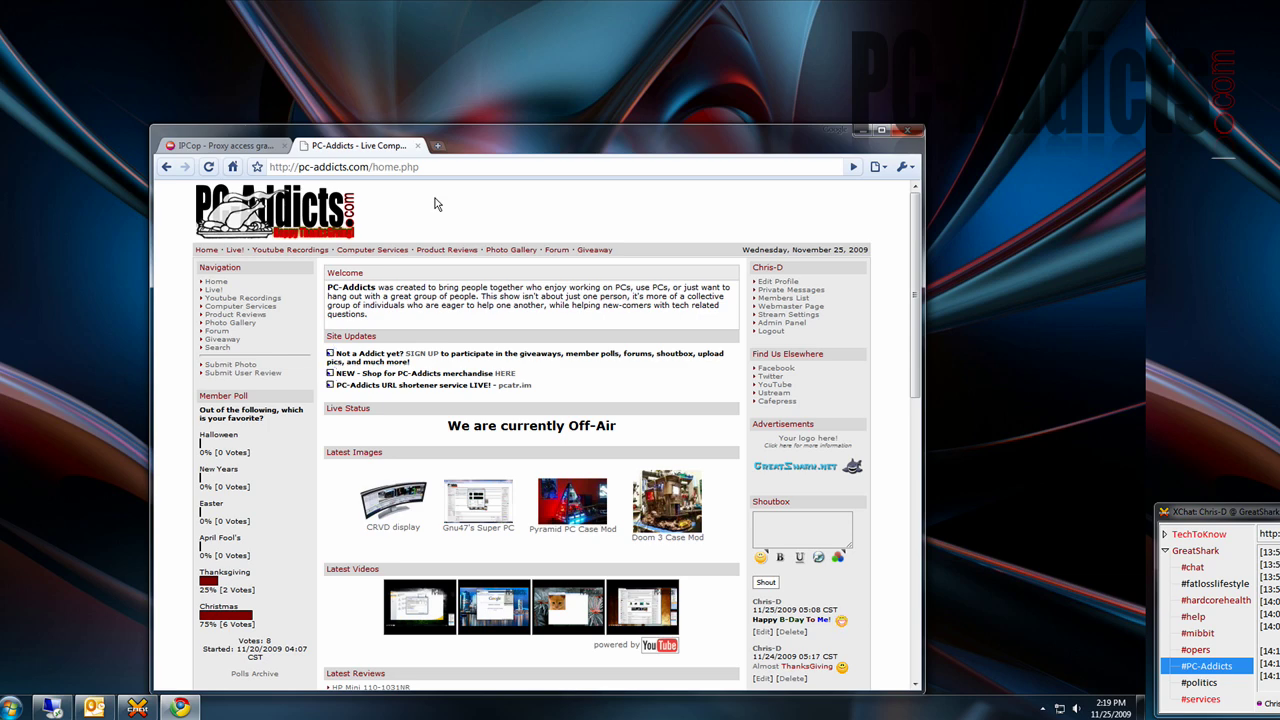
# - Back on the proxy graphs, scroll the graphs and highlight the 6.81 % cache hit value
pyautogui.click(236, 148)
pyautogui.scroll(-4, 398, 422)
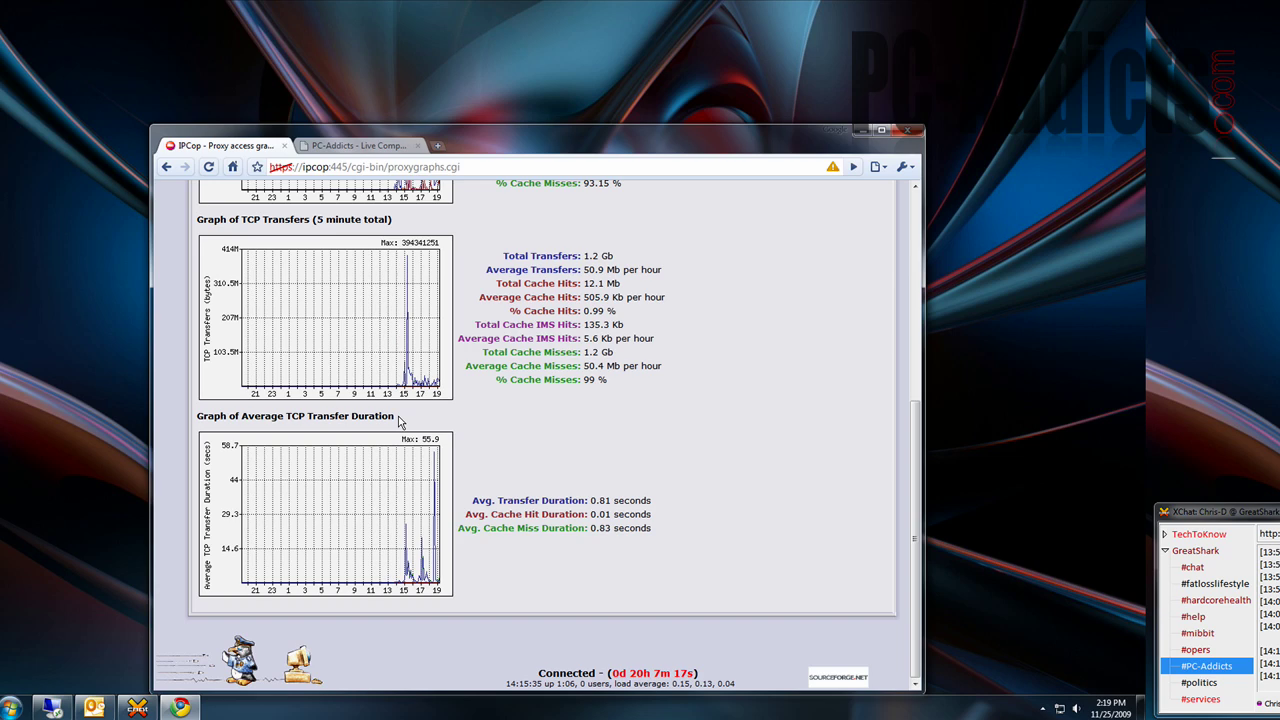
pyautogui.scroll(4, 430, 424)
pyautogui.scroll(1, 440, 418)
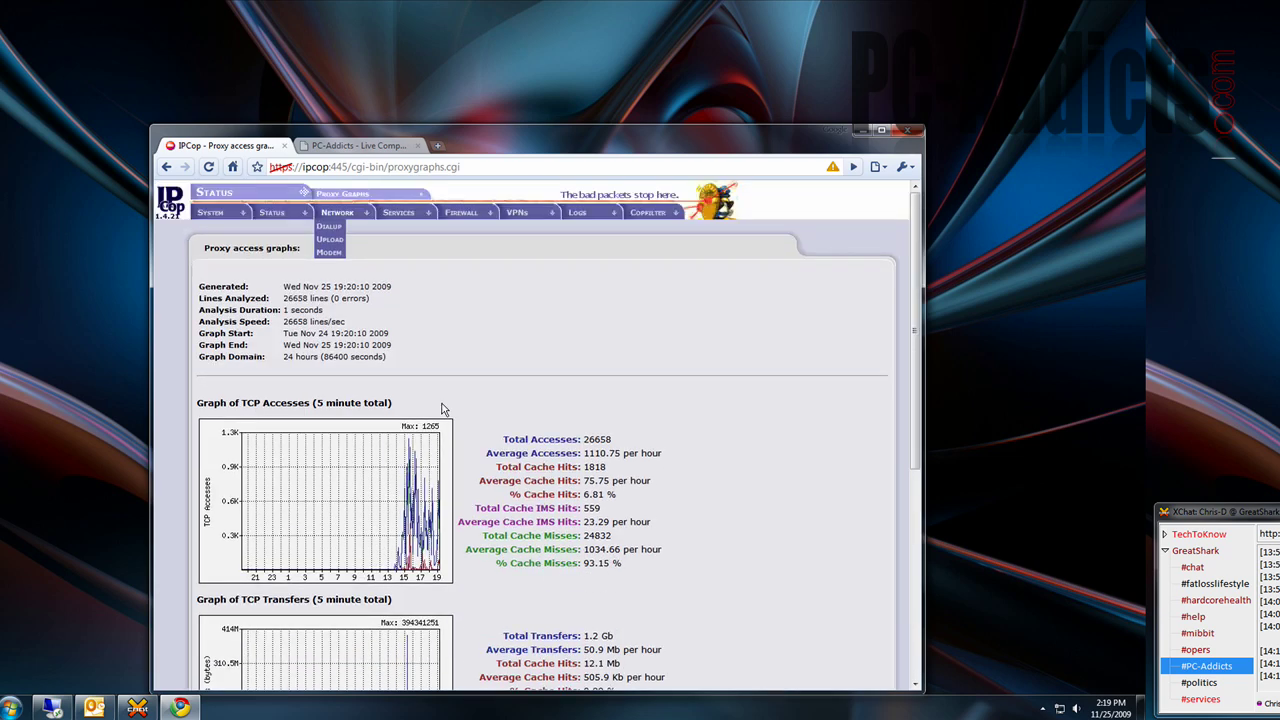
pyautogui.moveTo(406, 220)
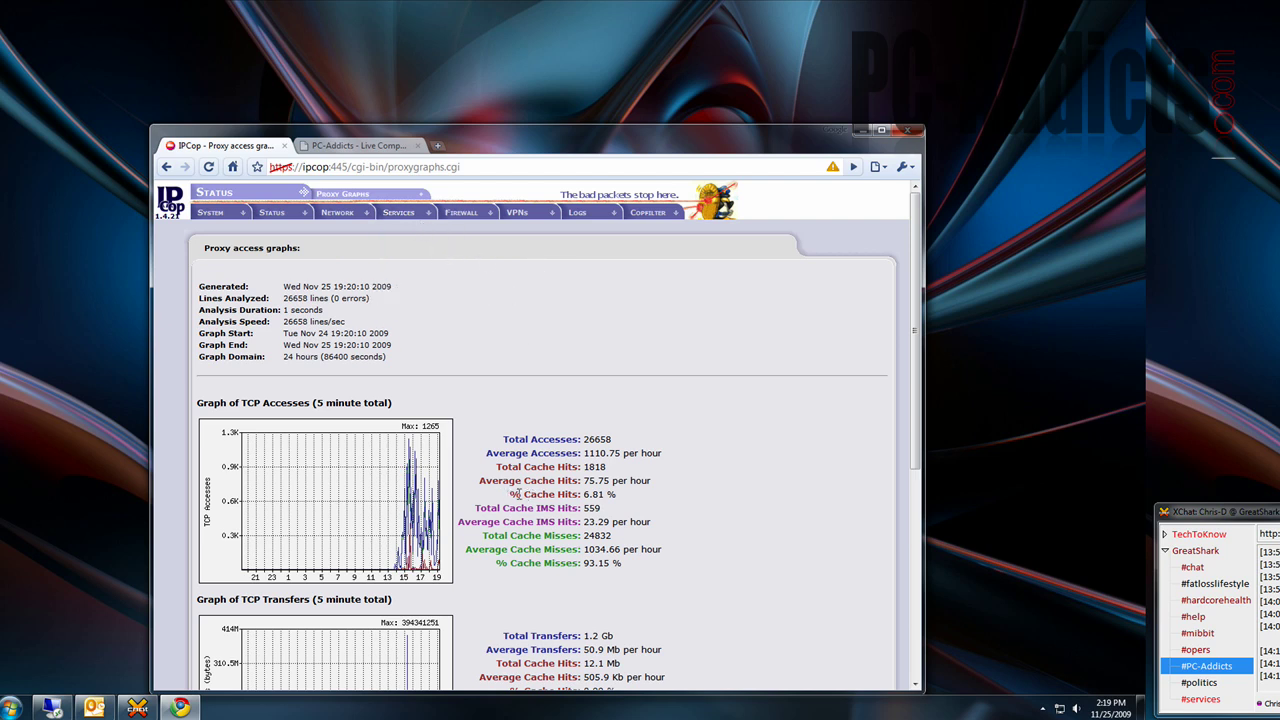
pyautogui.moveTo(507, 494); pyautogui.dragTo(585, 489)
pyautogui.click(510, 471)
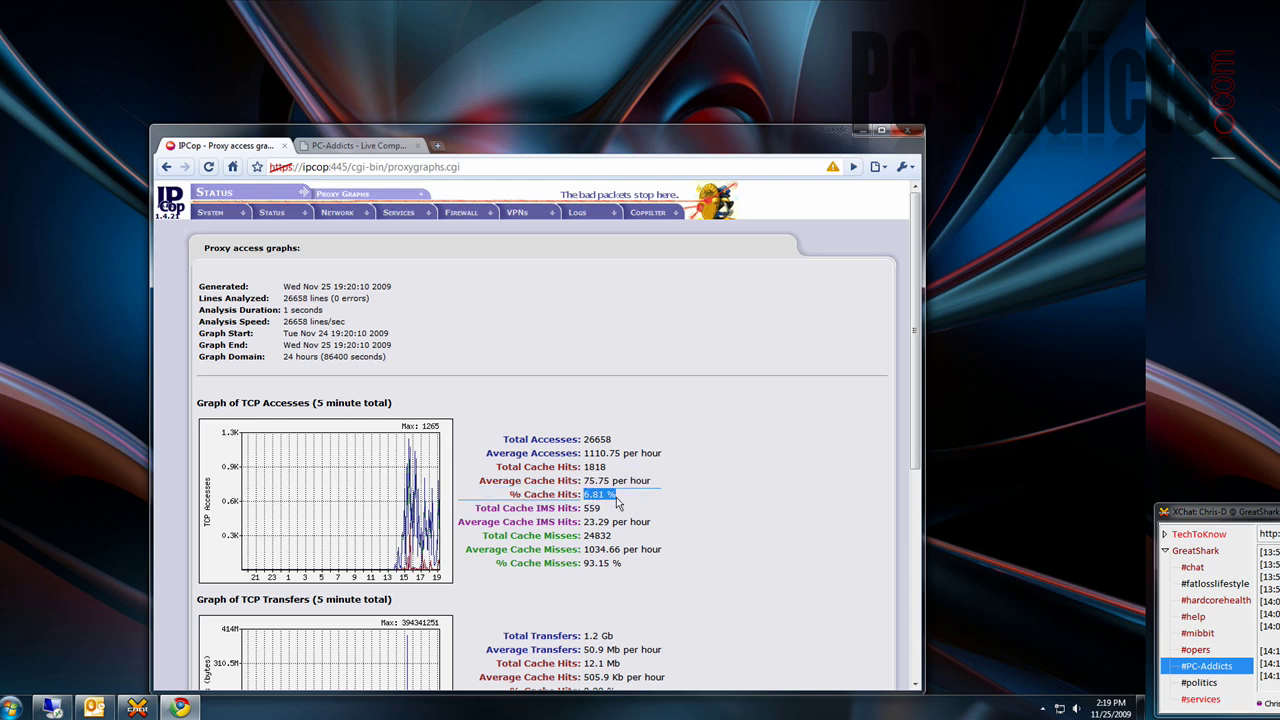
pyautogui.scroll(-3, 620, 503)
pyautogui.scroll(3, 616, 546)
pyautogui.click(654, 433)
# - Browse the Logs and Copfilter menus for the available views
pyautogui.click(628, 318)
pyautogui.moveTo(578, 213)
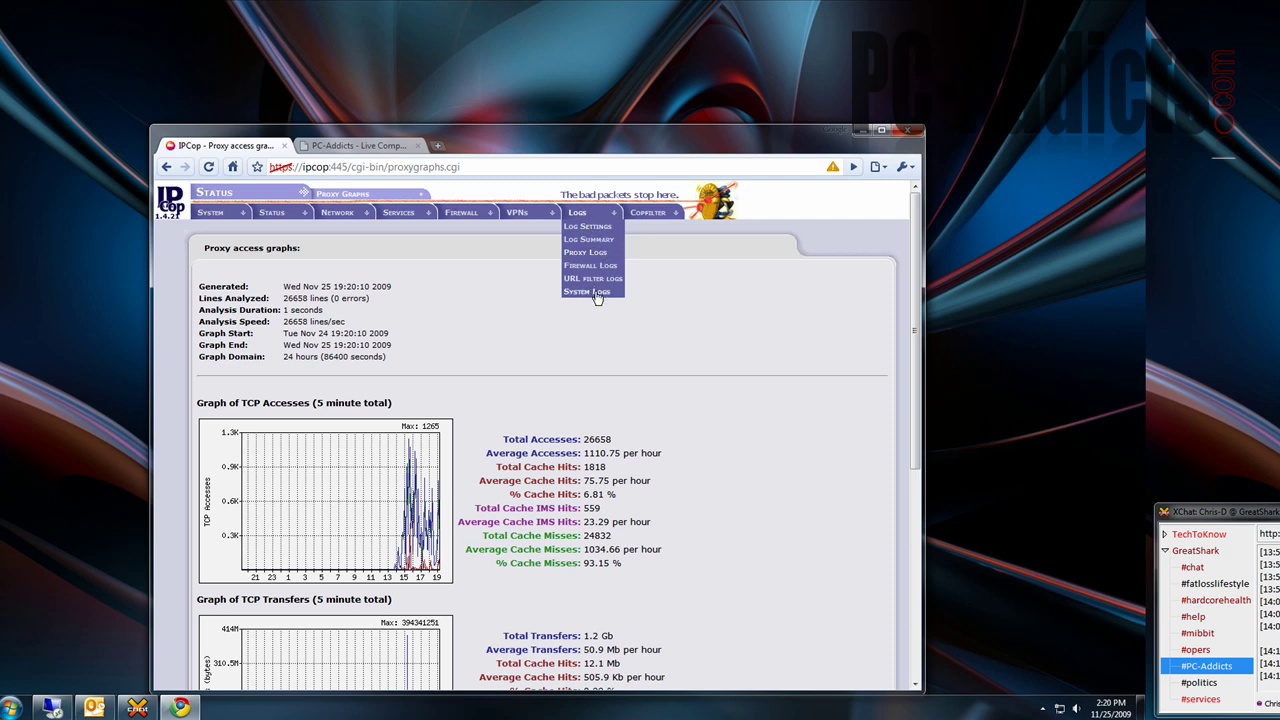
pyautogui.moveTo(274, 212)
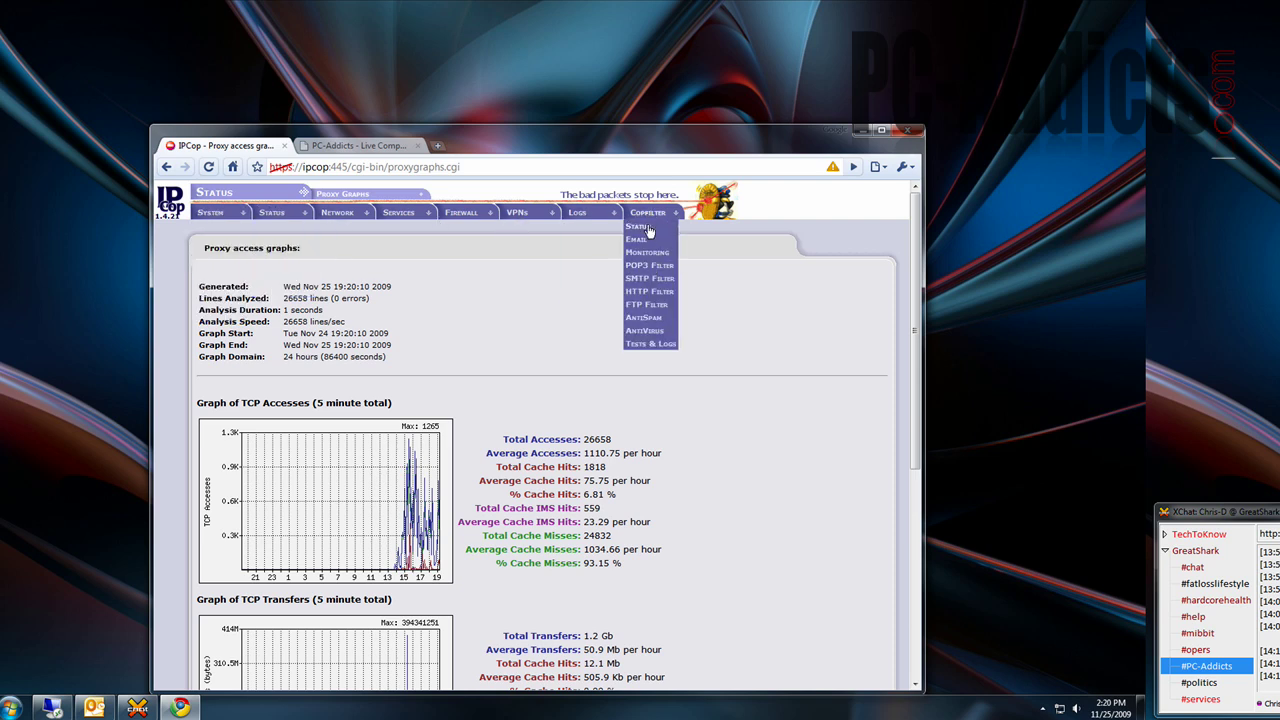
# - Open Copfilter > Status, look over the Firewall and Services menus, and move the window up-left
pyautogui.click(643, 230)
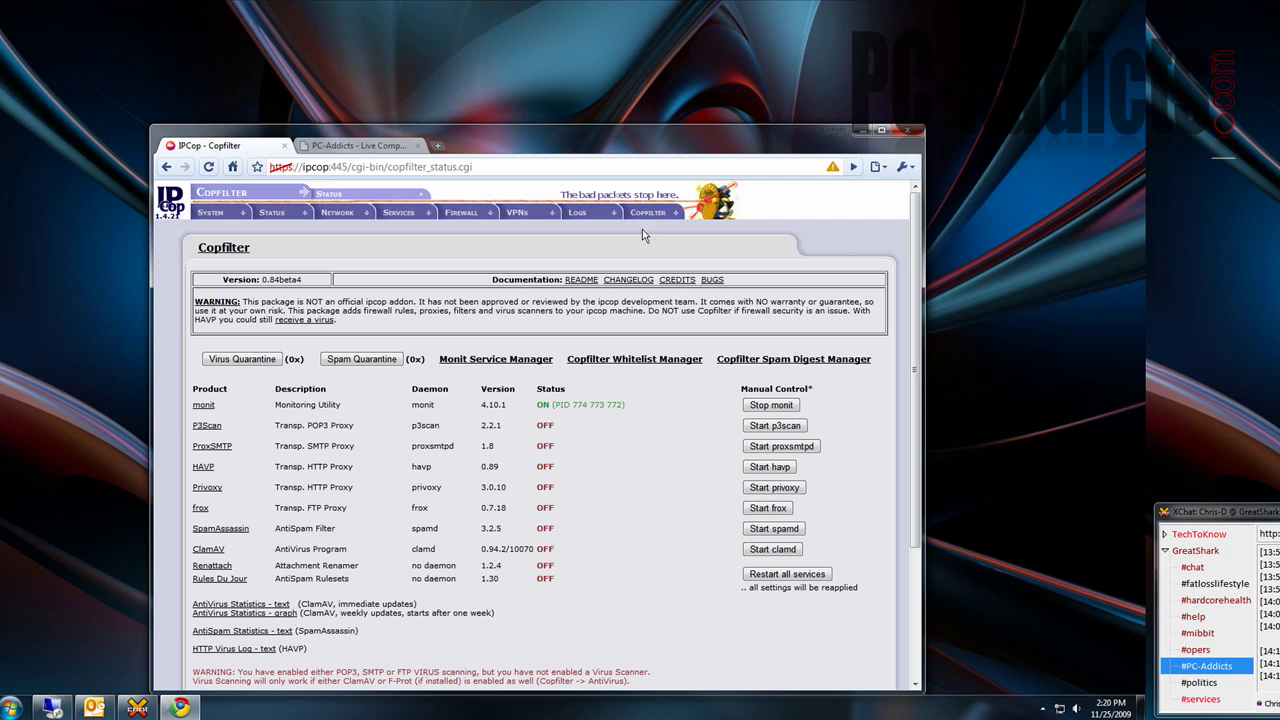
pyautogui.moveTo(658, 225)
pyautogui.moveTo(478, 214)
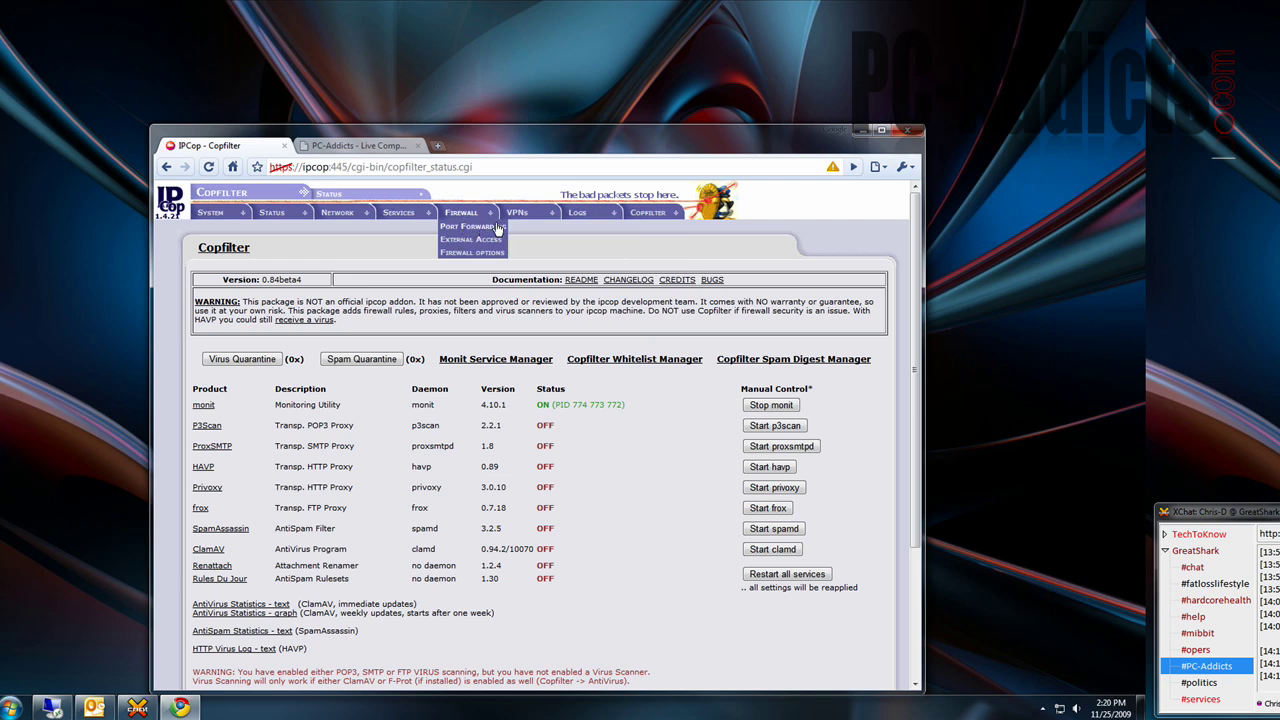
pyautogui.moveTo(421, 222)
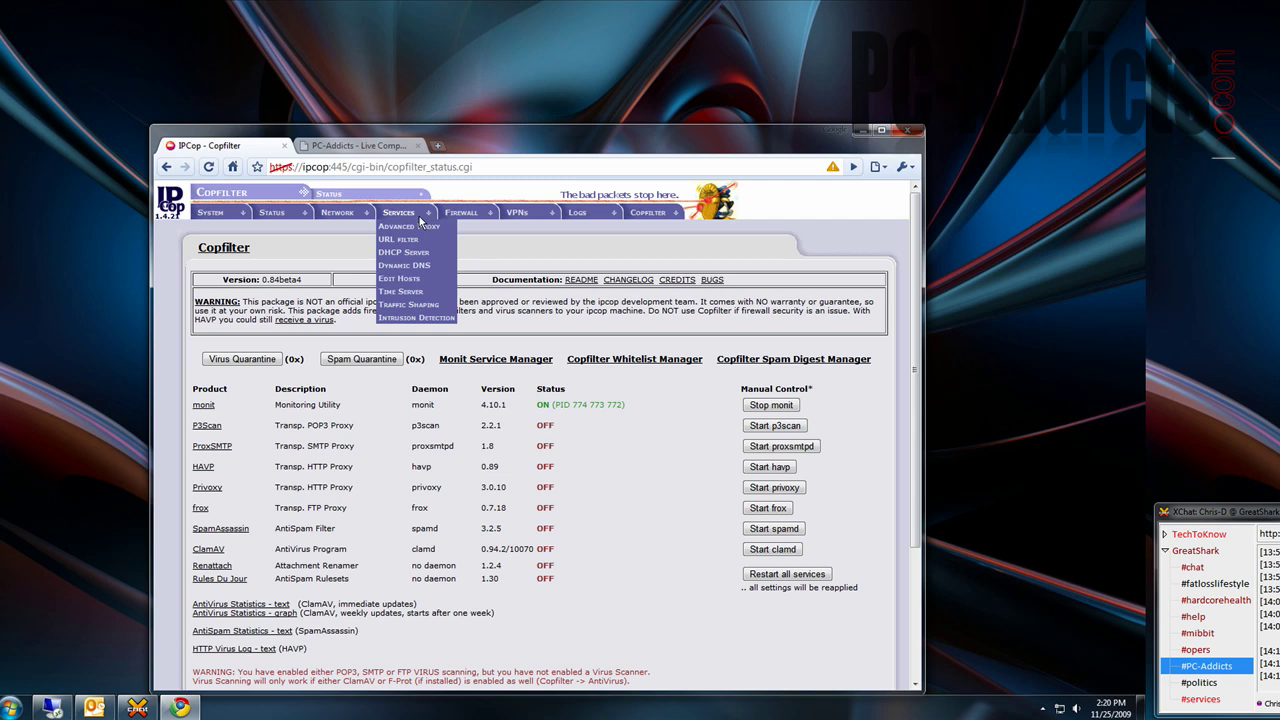
pyautogui.moveTo(288, 212)
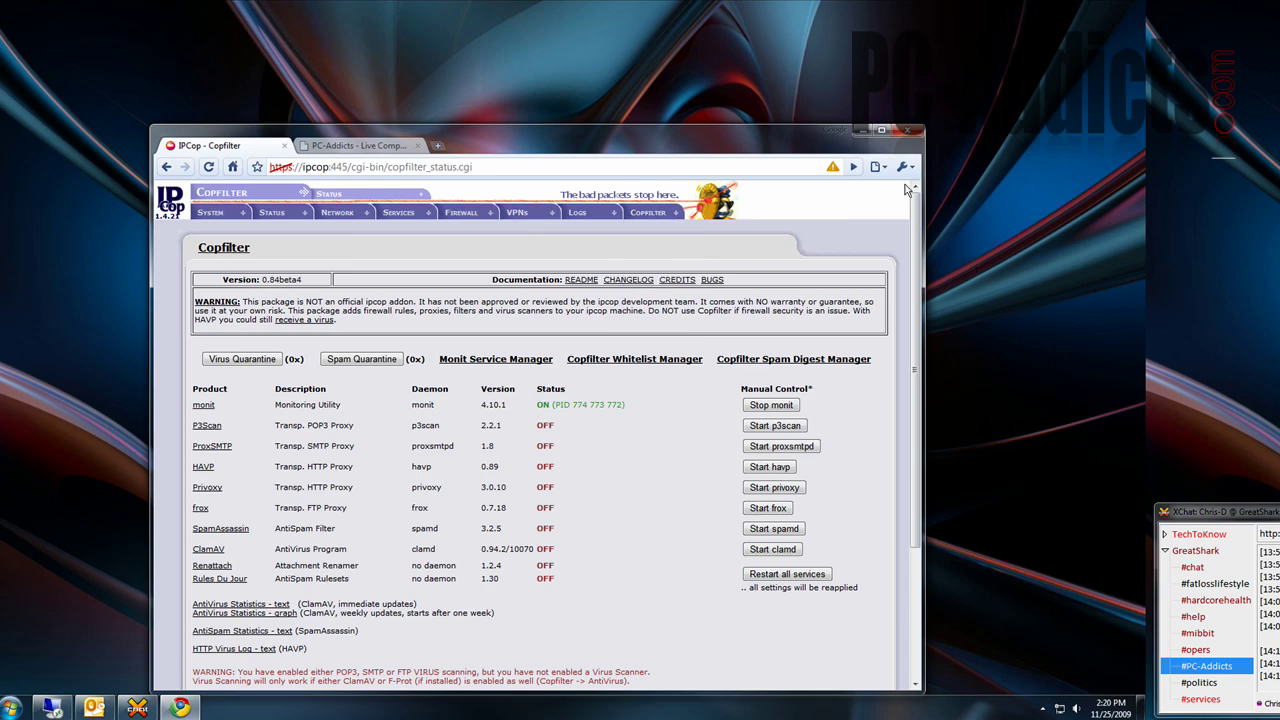
pyautogui.moveTo(865, 148); pyautogui.dragTo(867, 104)
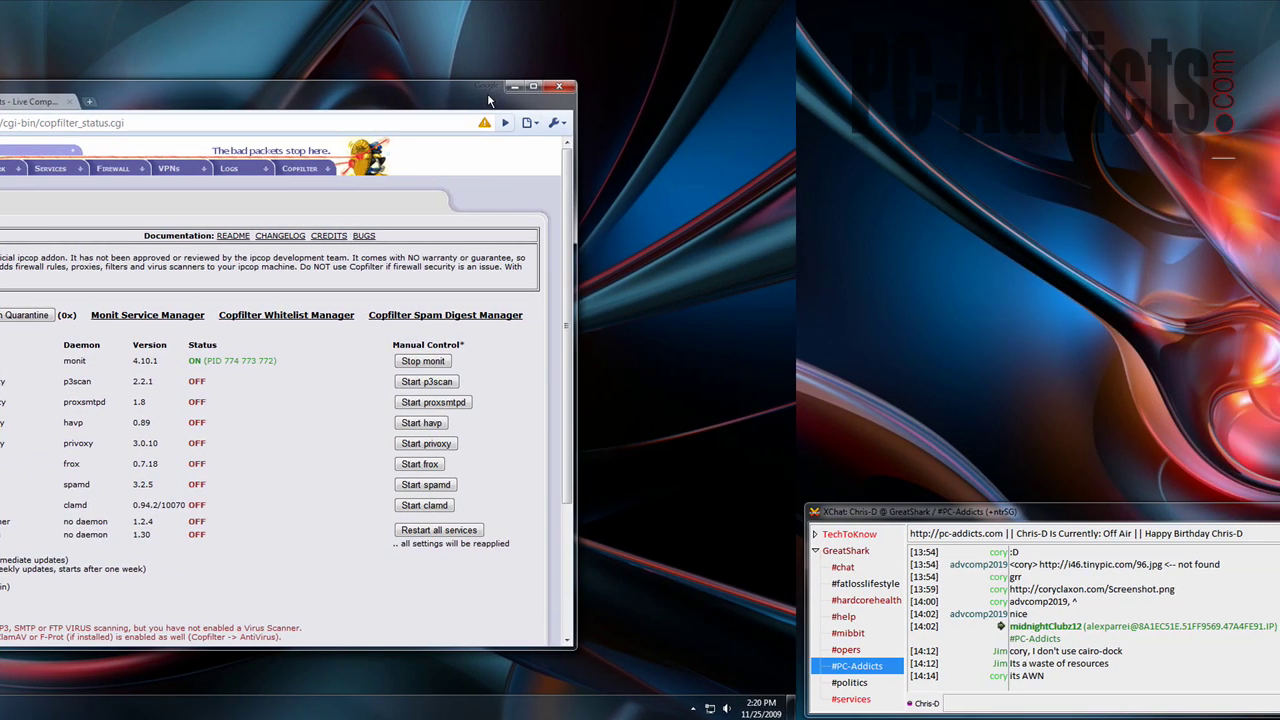
# - Bring XChat in front, maximize it, and show WHOIS details for a channel member
pyautogui.moveTo(1205, 515); pyautogui.dragTo(318, 231)
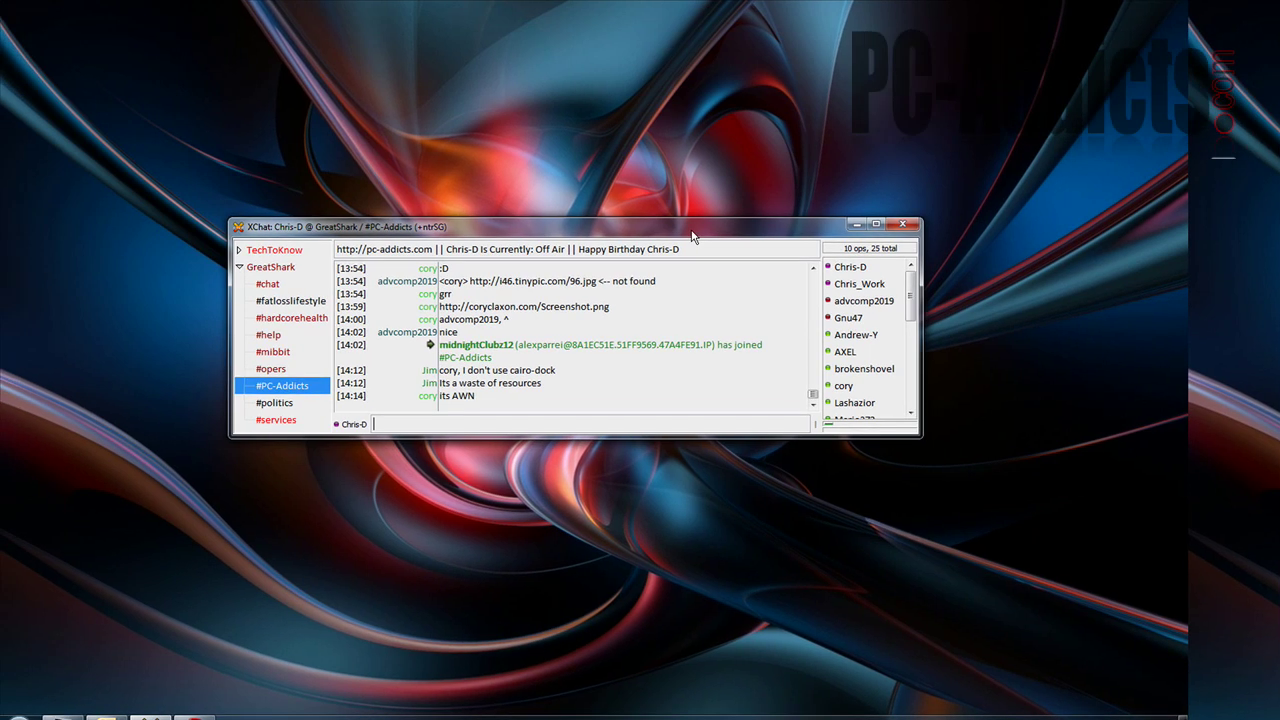
pyautogui.doubleClick(691, 231)
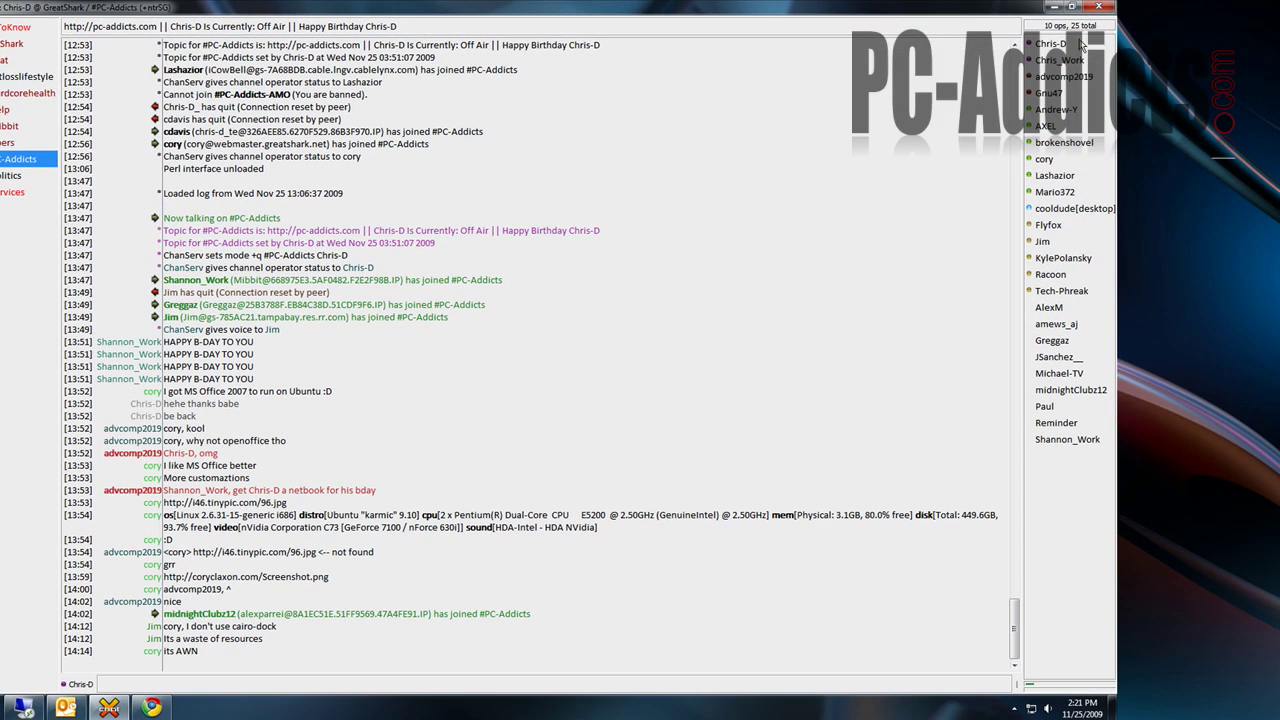
pyautogui.click(1216, 55)
pyautogui.click(1044, 439)
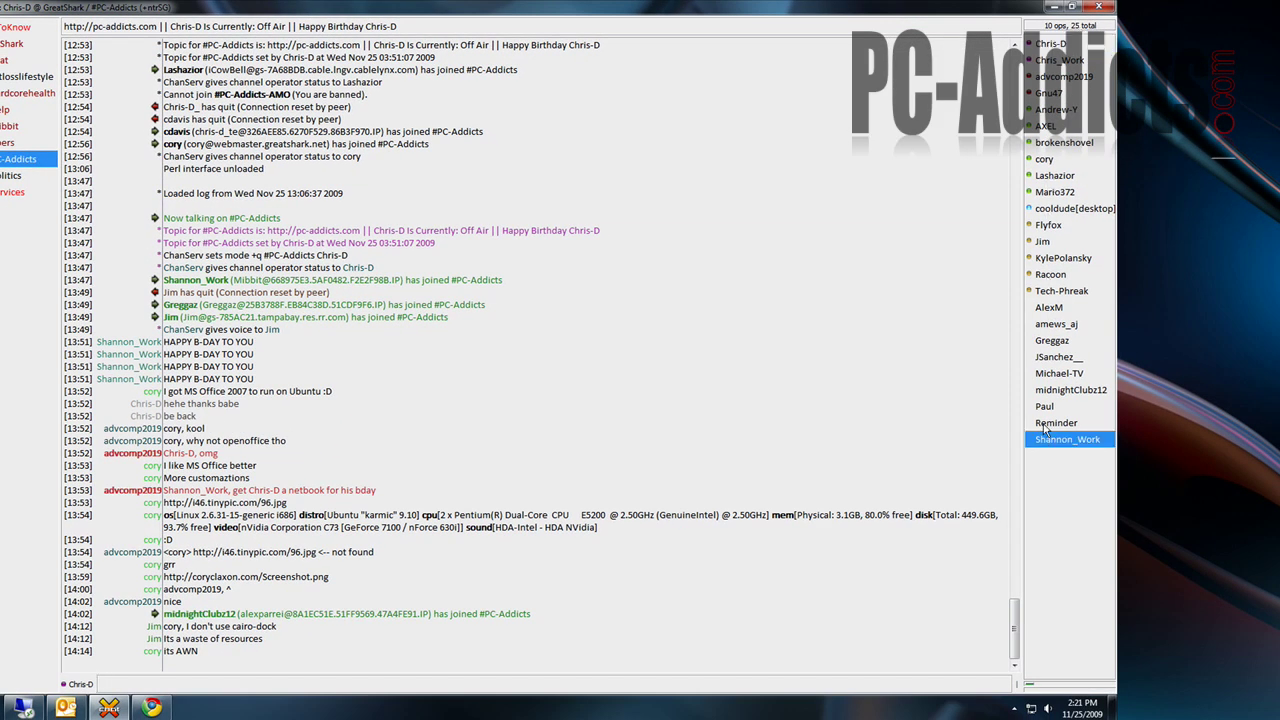
pyautogui.click(1058, 46)
pyautogui.doubleClick(1048, 92)
pyautogui.click(1065, 208)
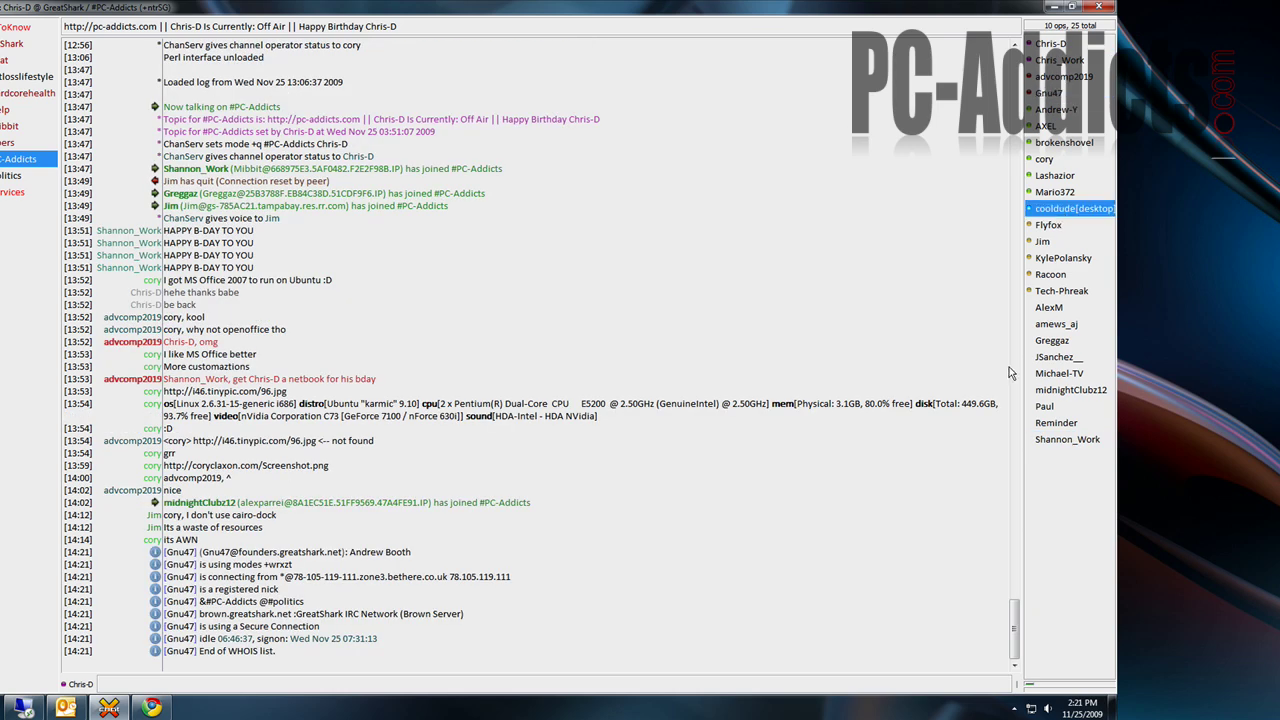
pyautogui.click(1064, 290)
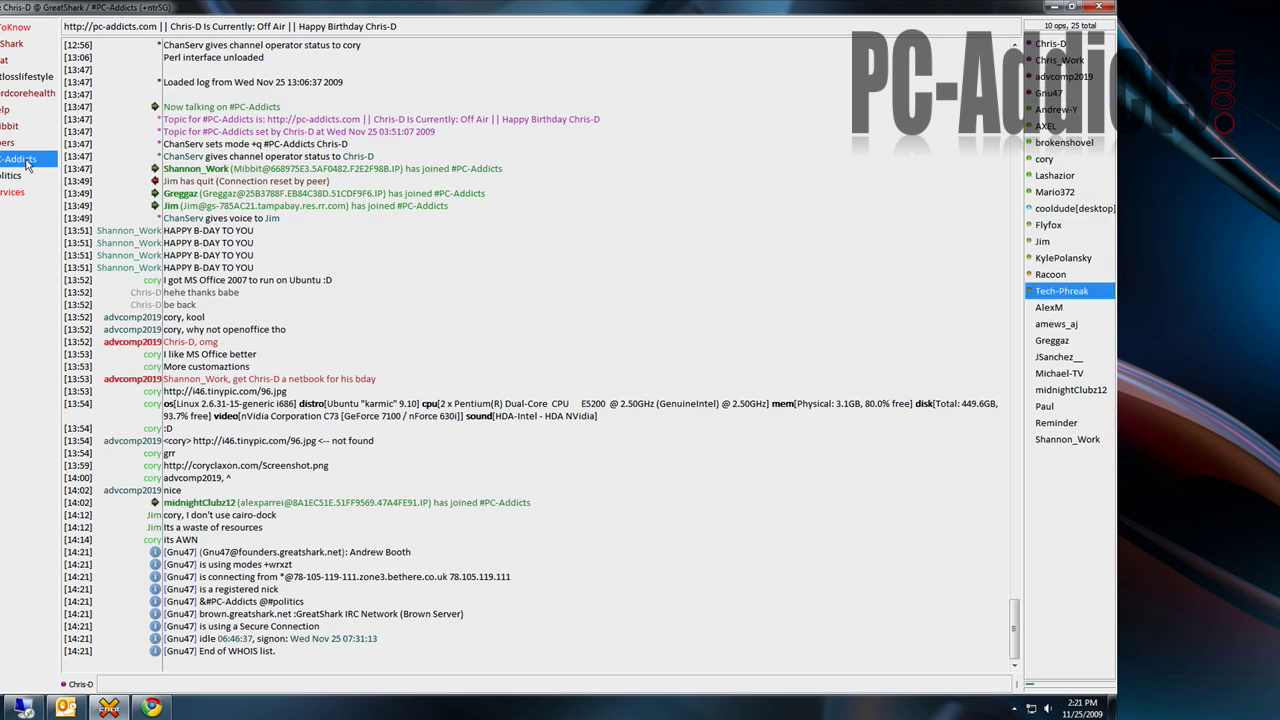
# - Restore XChat to floating size and view the #politics channel, then the GreatShark server messages
pyautogui.click(1062, 8)
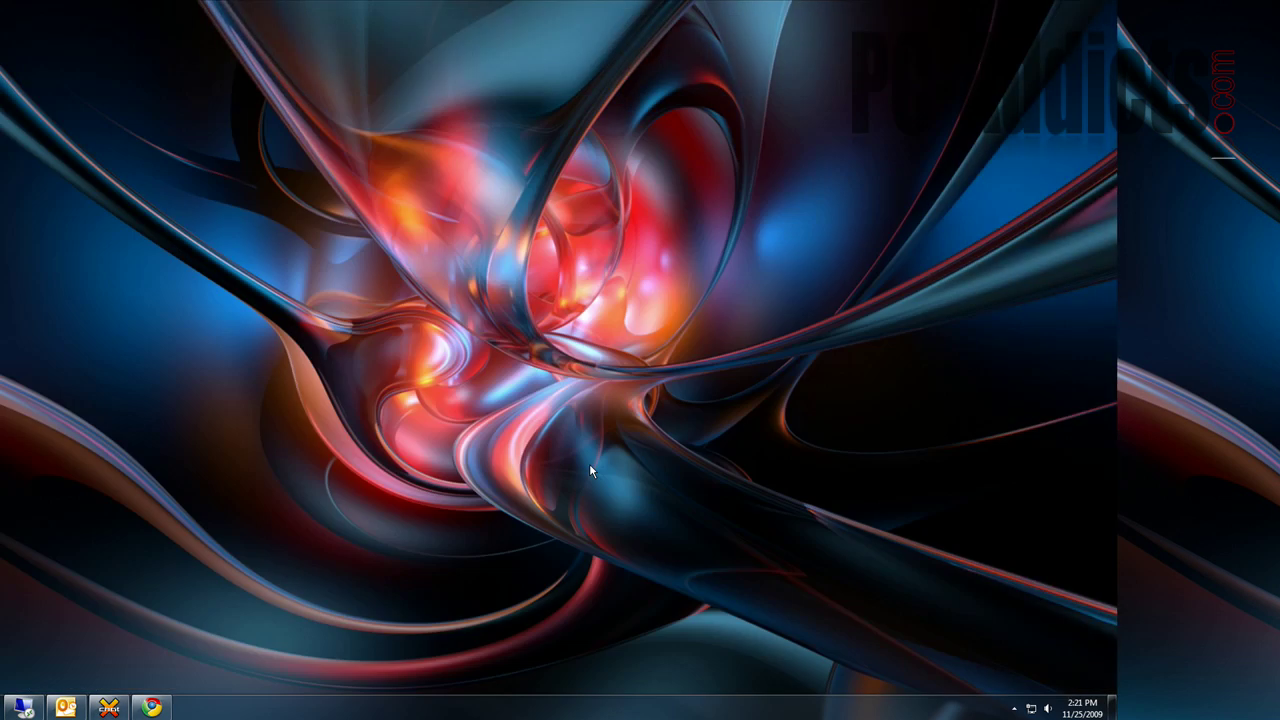
pyautogui.click(108, 707)
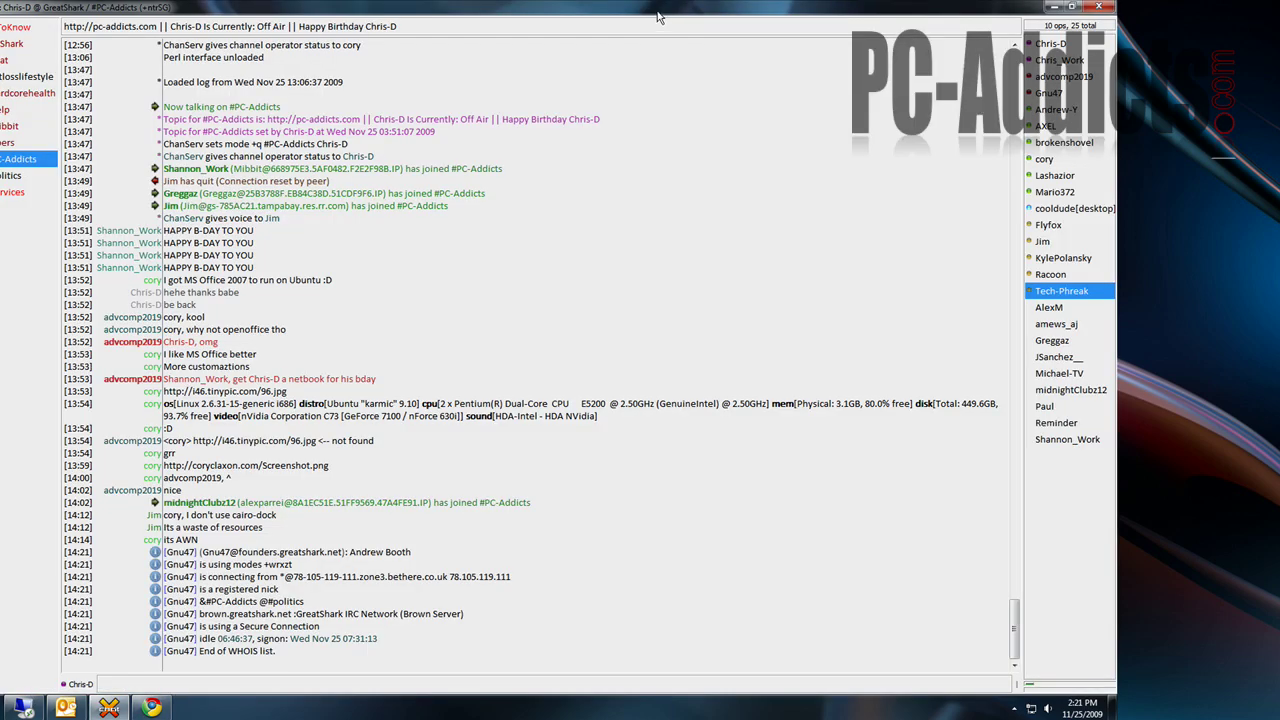
pyautogui.doubleClick(658, 16)
pyautogui.moveTo(630, 228); pyautogui.dragTo(645, 383)
pyautogui.click(244, 545)
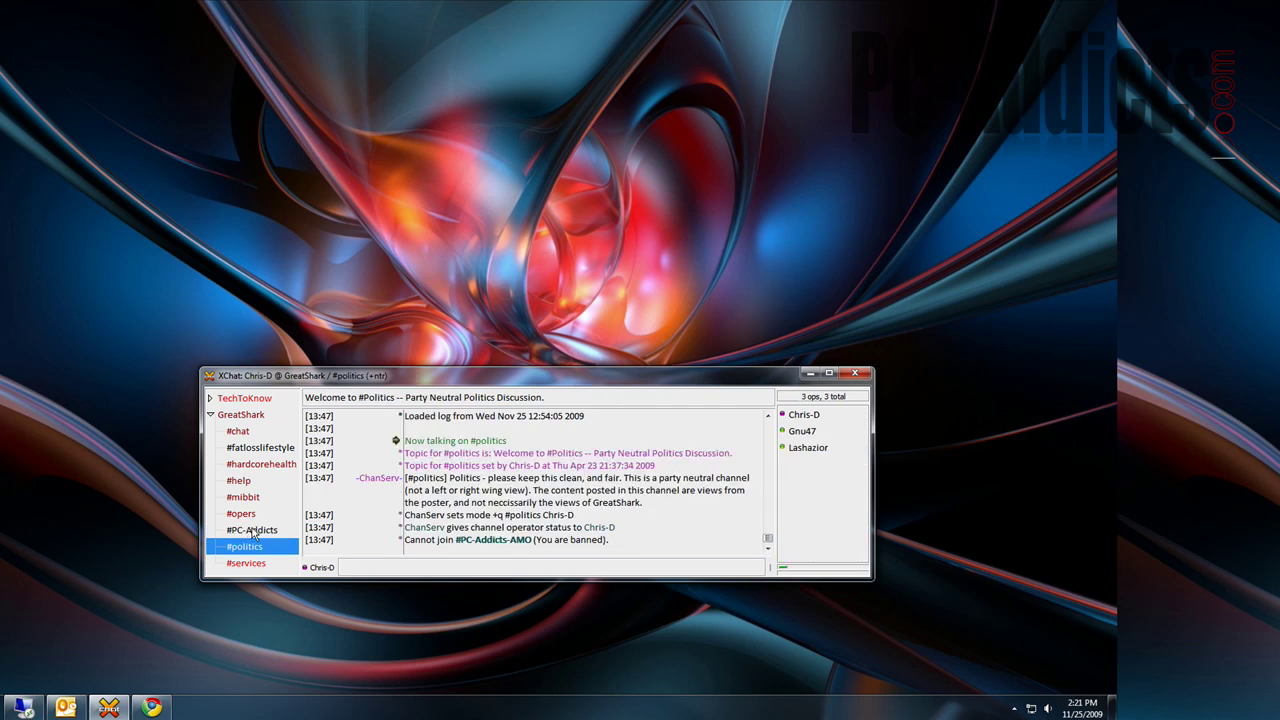
pyautogui.click(234, 418)
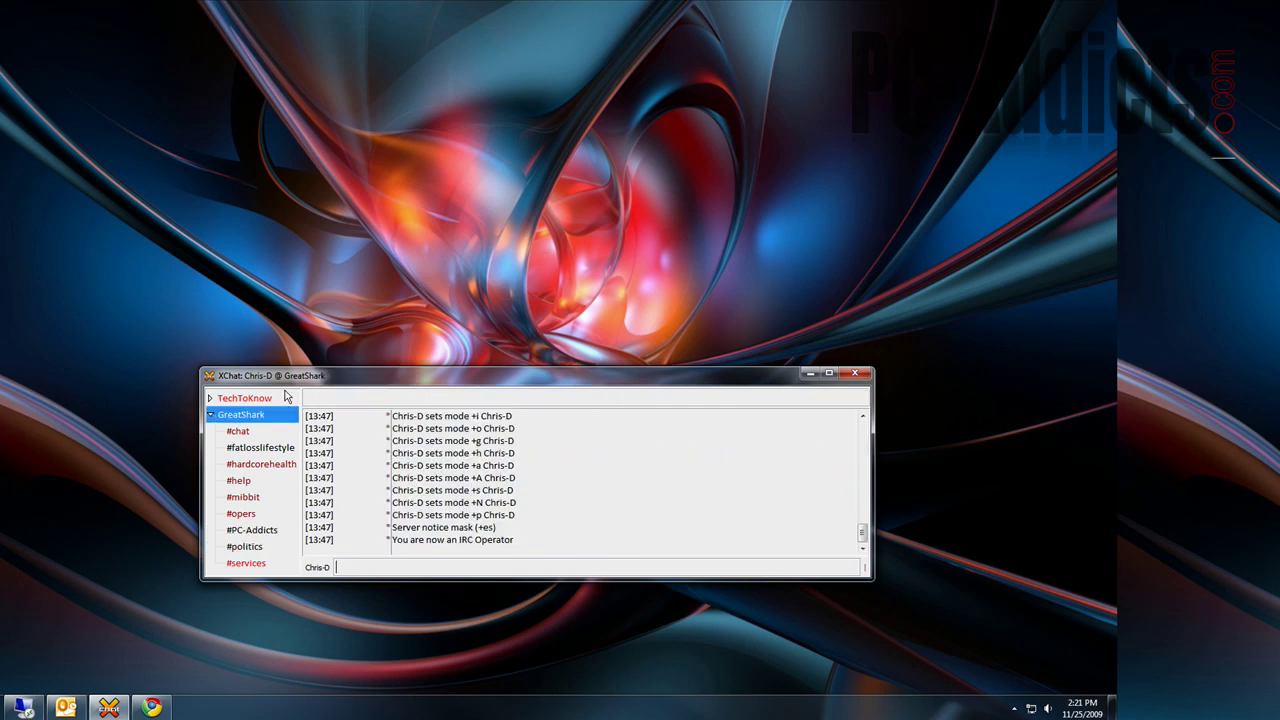
pyautogui.moveTo(369, 375); pyautogui.dragTo(372, 300)
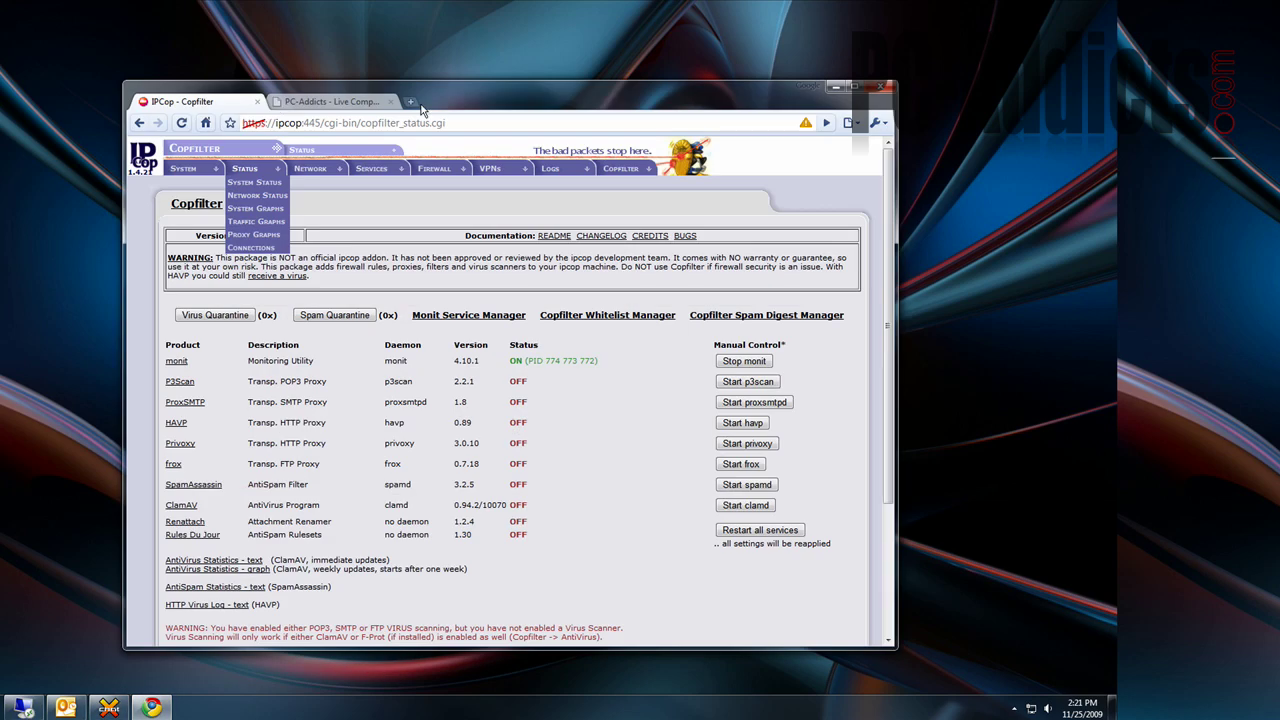
# - Return Chrome to the PC-Addicts home page and scroll through its Member Poll and active forum threads
pyautogui.click(422, 104)
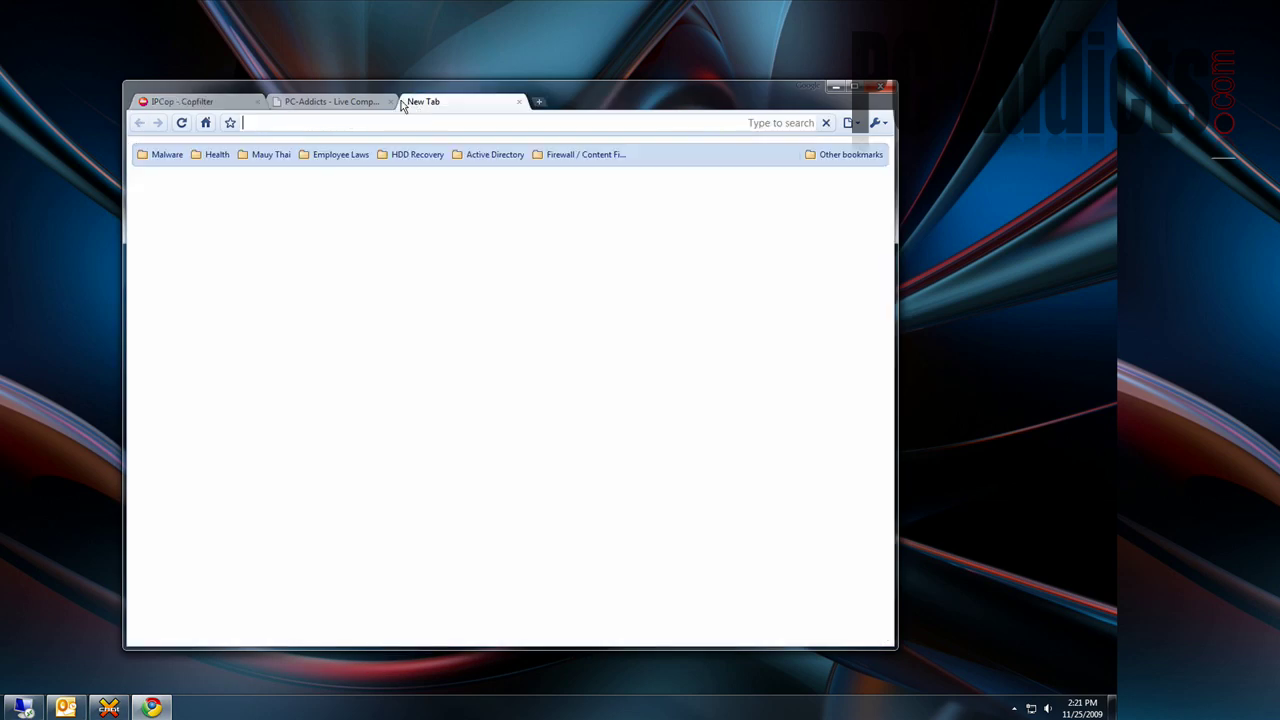
pyautogui.click(335, 102)
pyautogui.scroll(-2, 514, 298)
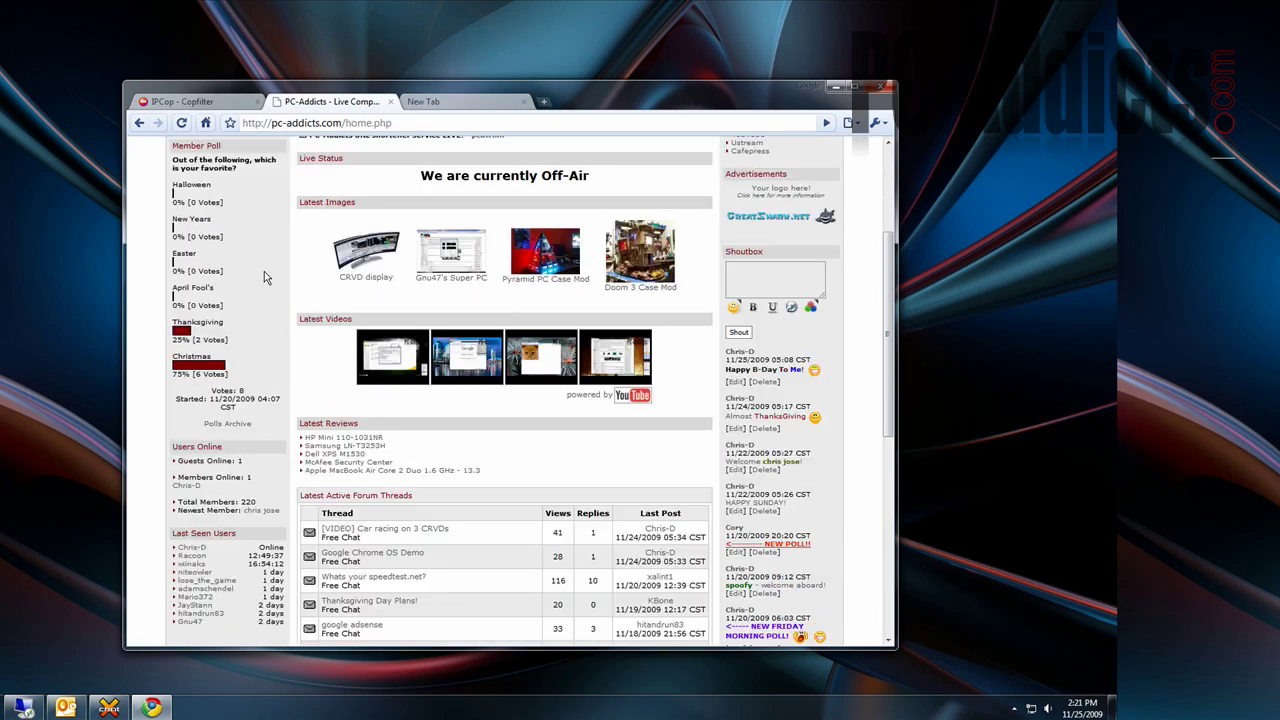
pyautogui.moveTo(158, 158); pyautogui.dragTo(246, 177)
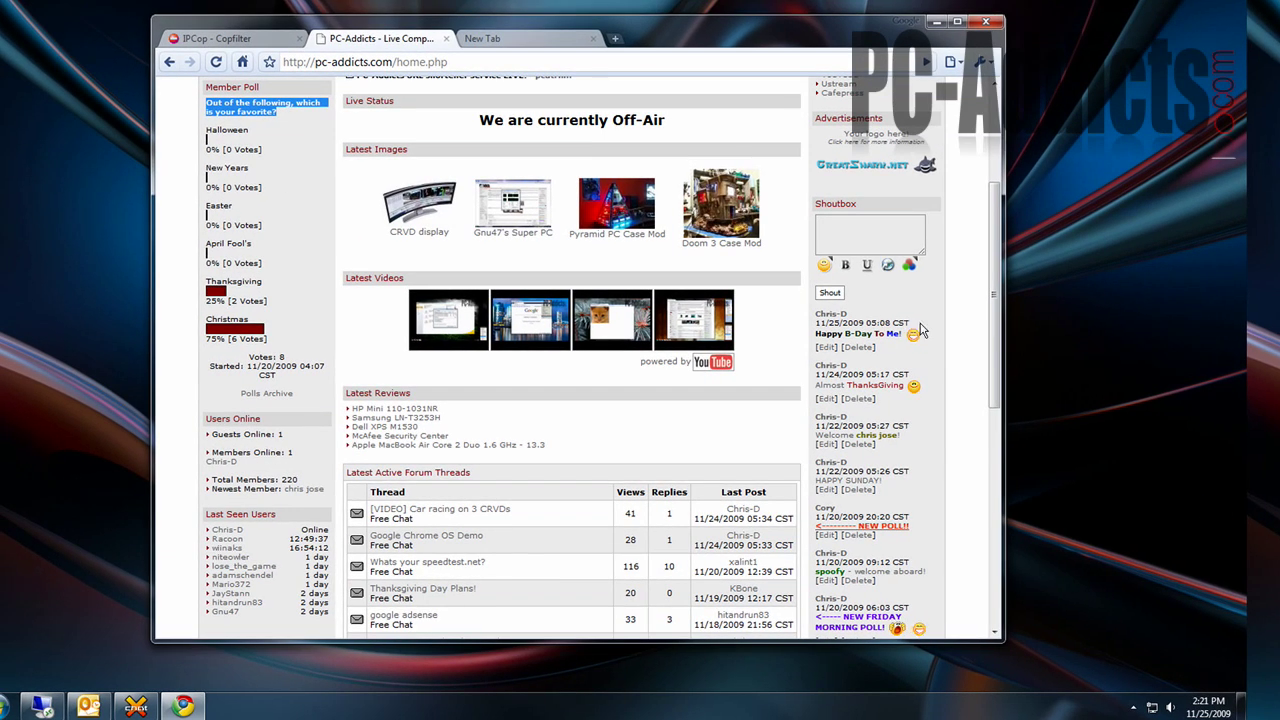
pyautogui.click(855, 245)
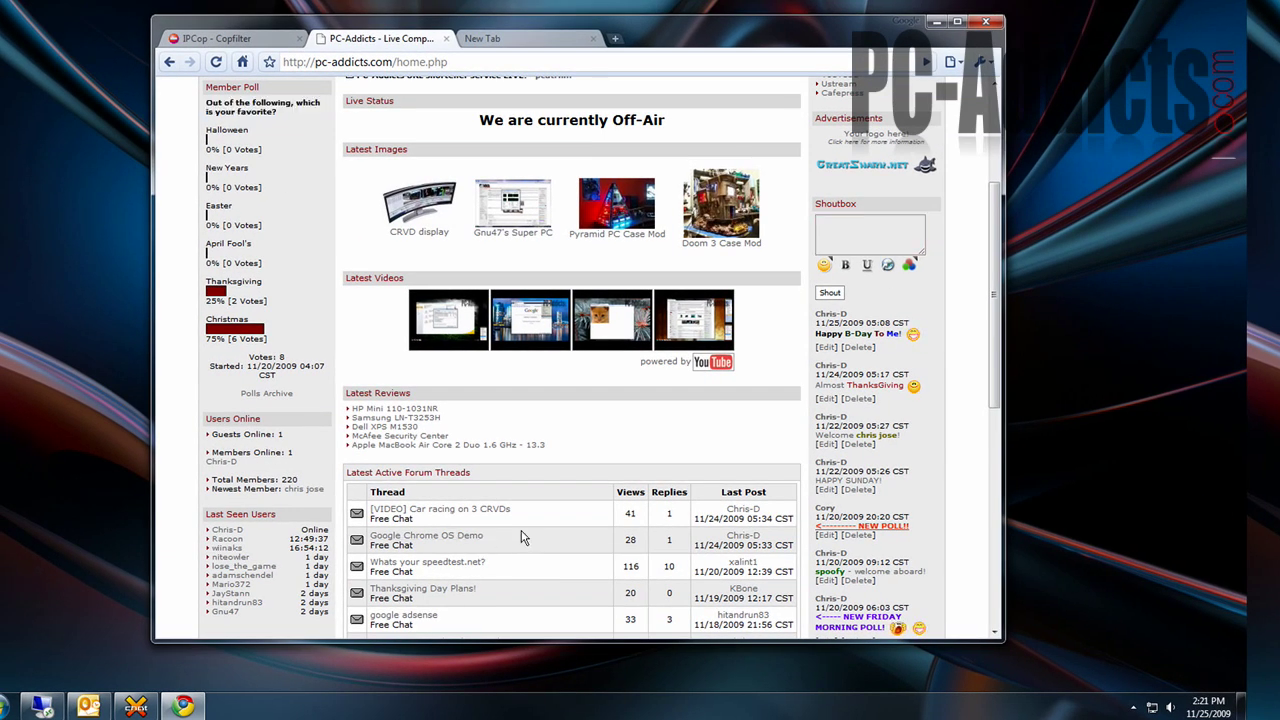
pyautogui.scroll(2, 525, 540)
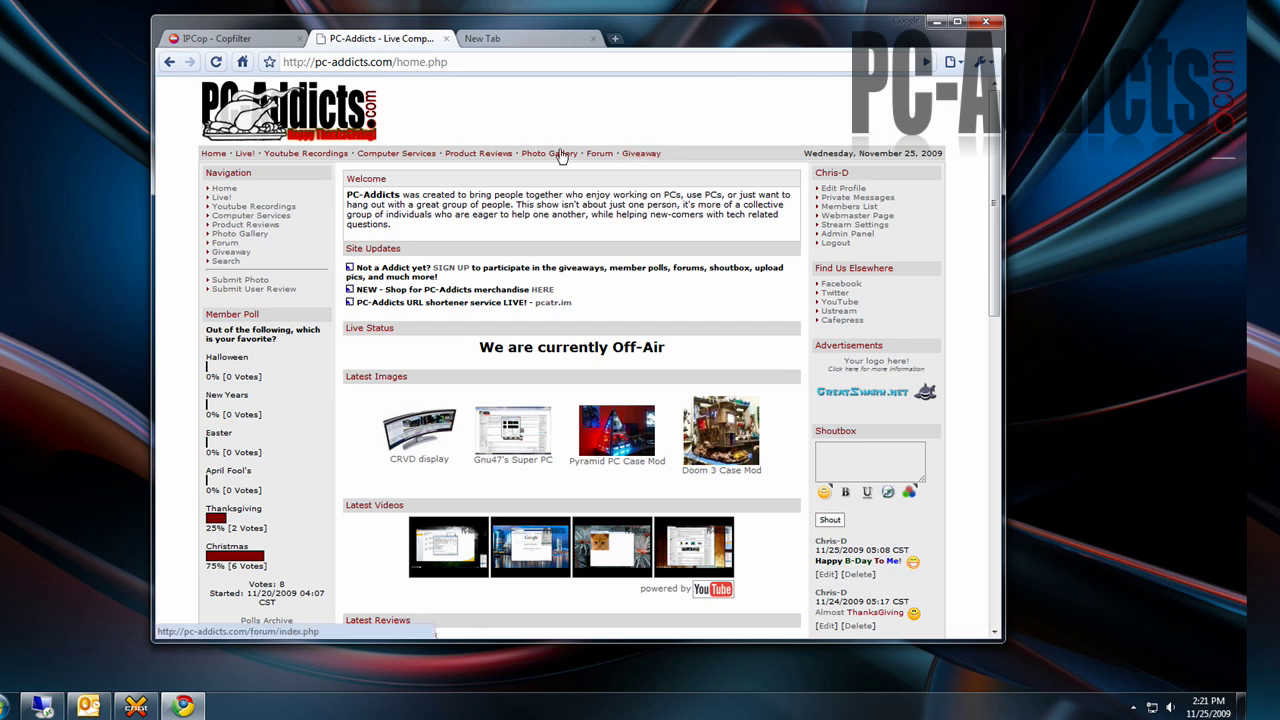